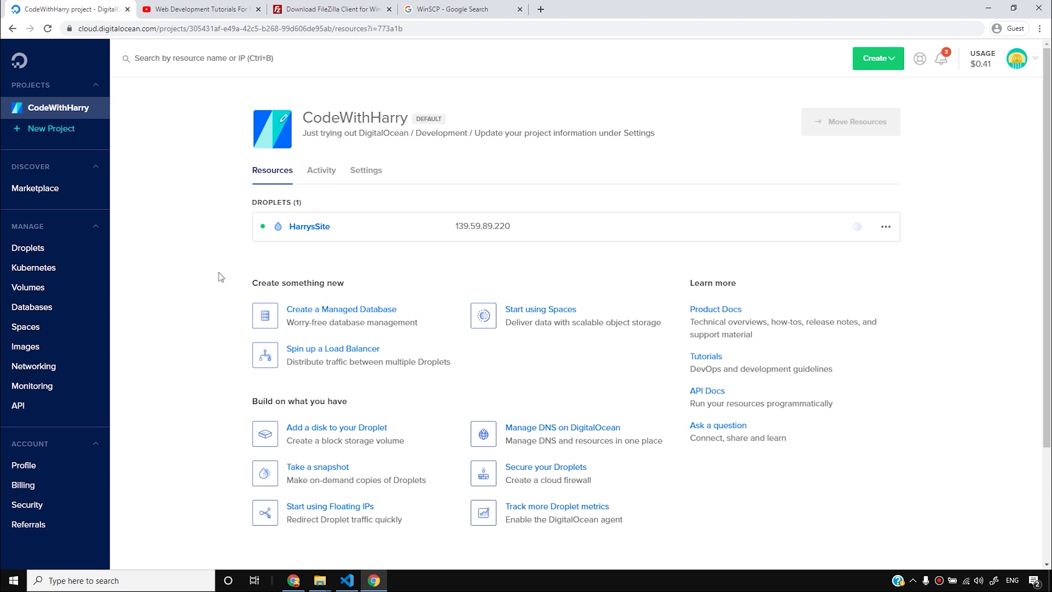
# - Switch to the YouTube web development playlist and open the hosting tutorial #89, "Where to Host your Website?"
pyautogui.click(590, 585)
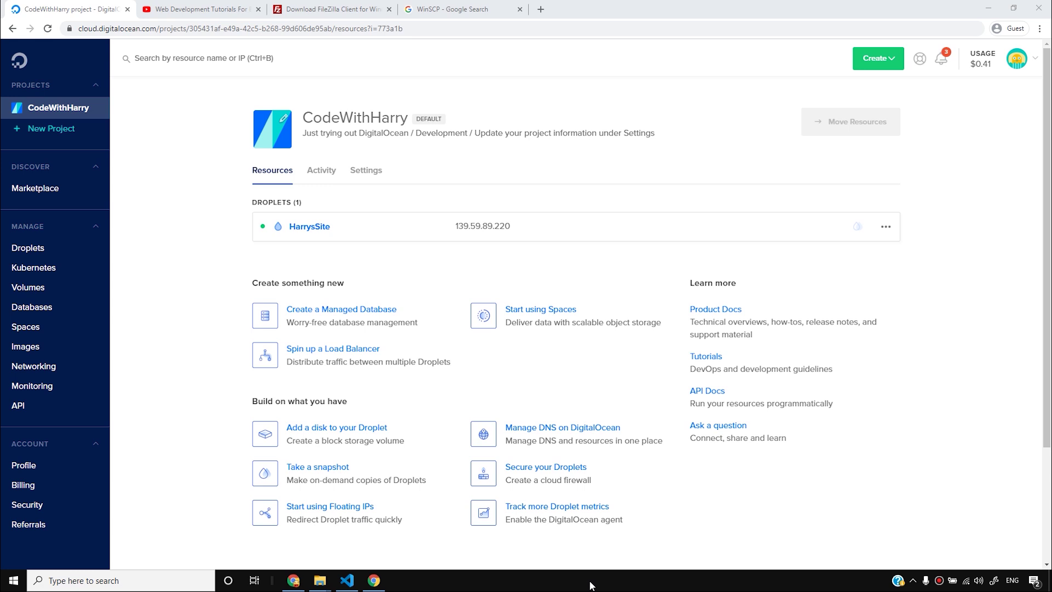
pyautogui.click(208, 9)
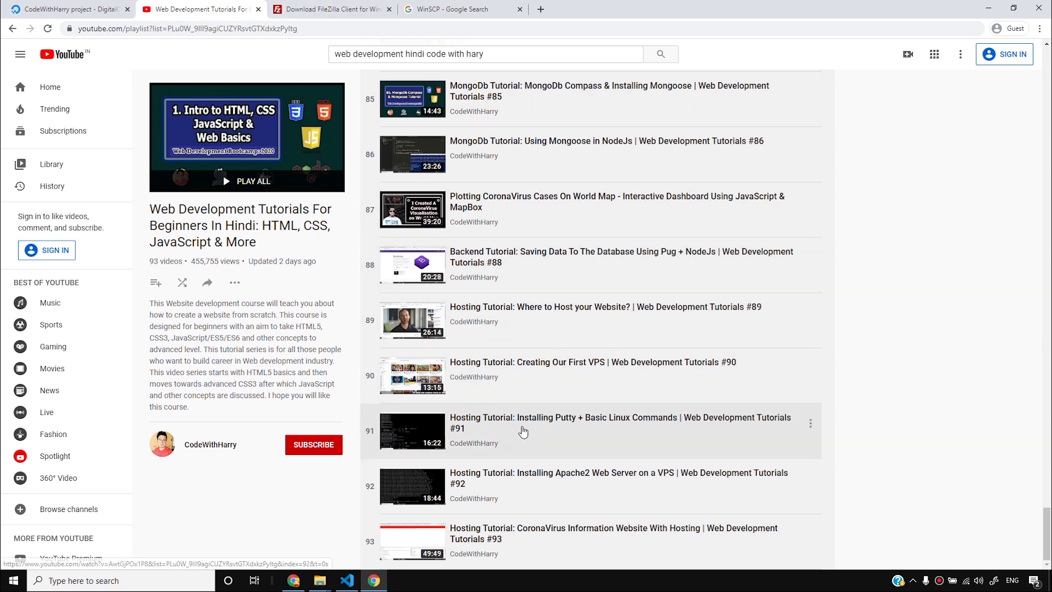
pyautogui.click(710, 483)
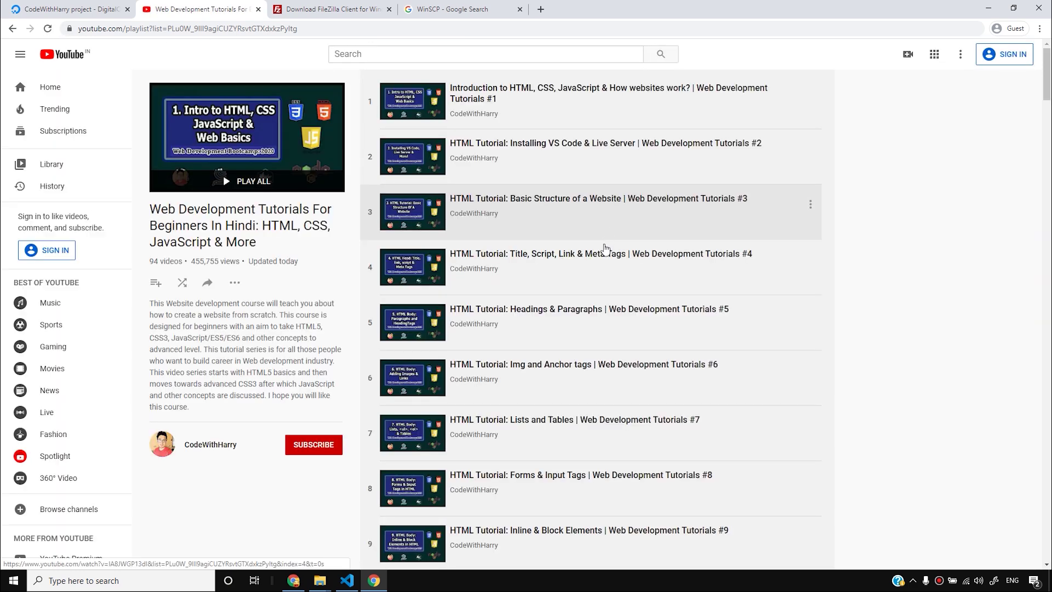
pyautogui.moveTo(1046, 112); pyautogui.dragTo(1046, 547)
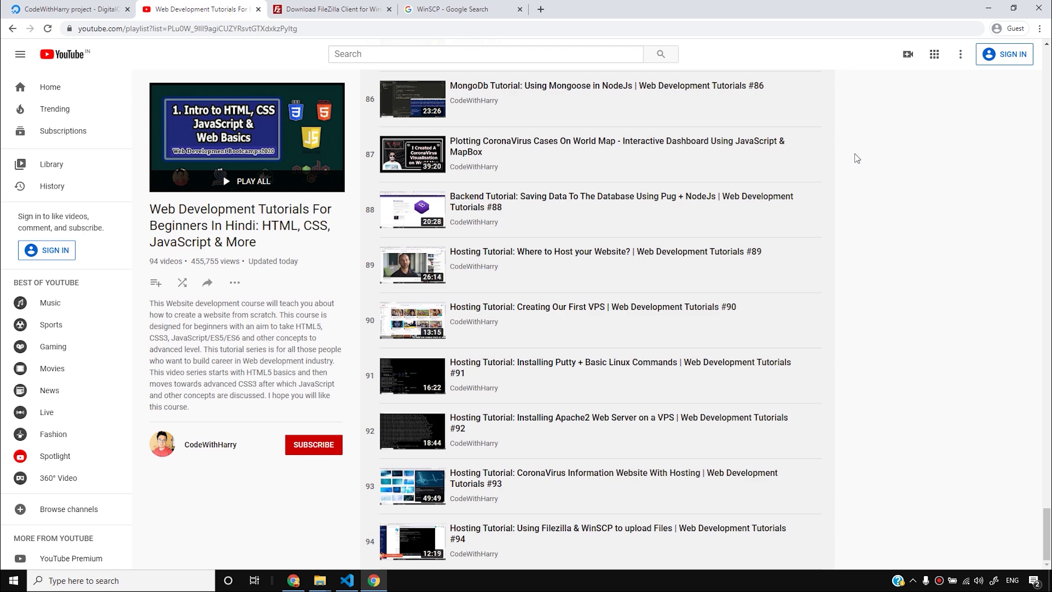
pyautogui.scroll(20, 852, 158)
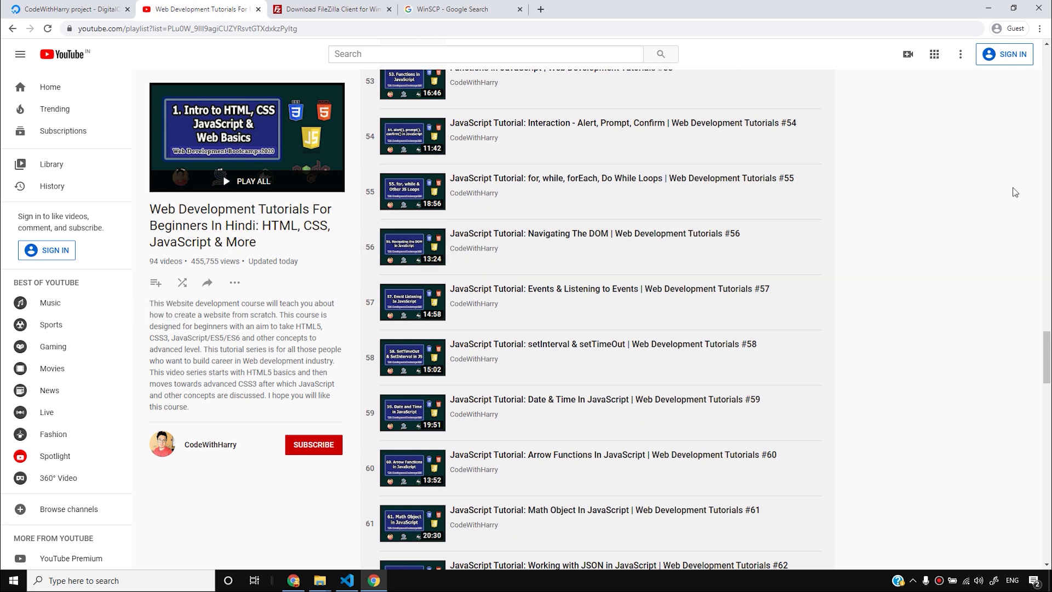
pyautogui.moveTo(1046, 337); pyautogui.dragTo(1047, 515)
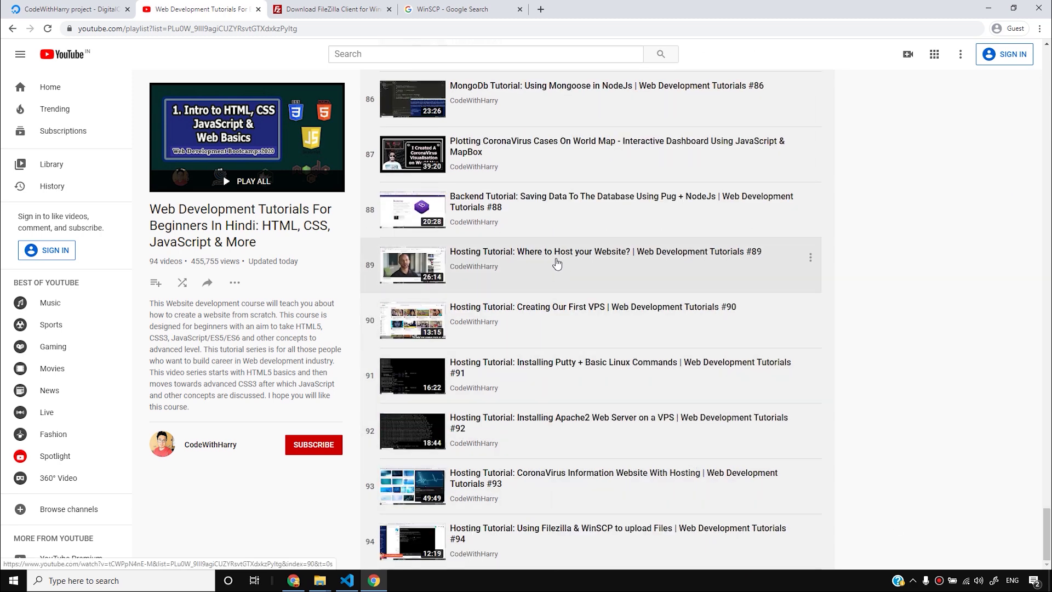
pyautogui.click(556, 263)
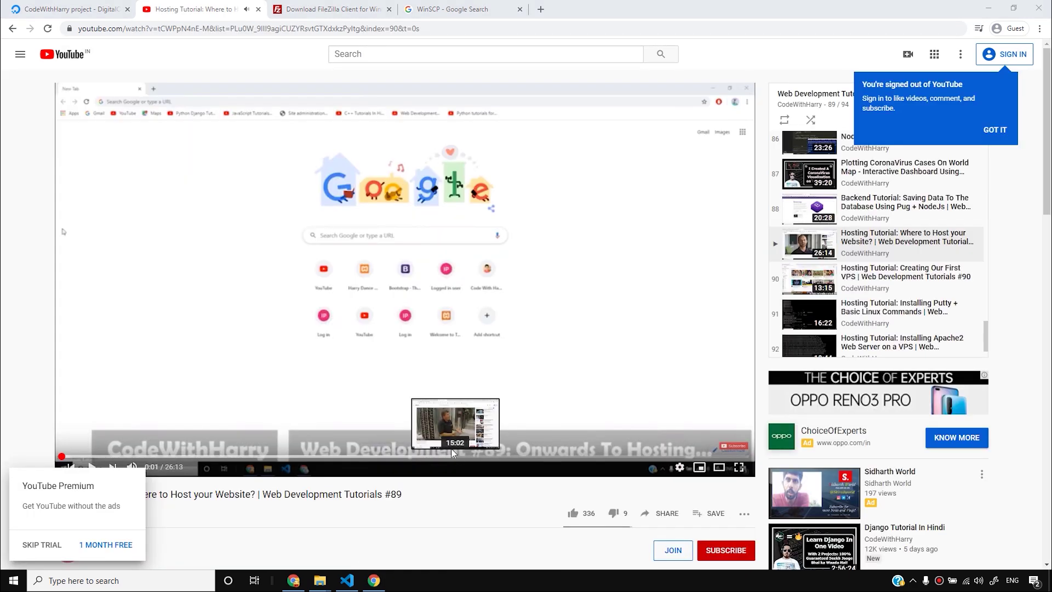
# - Examine the description and comments beneath the hosting tutorial #89 video
pyautogui.scroll(-8, 392, 270)
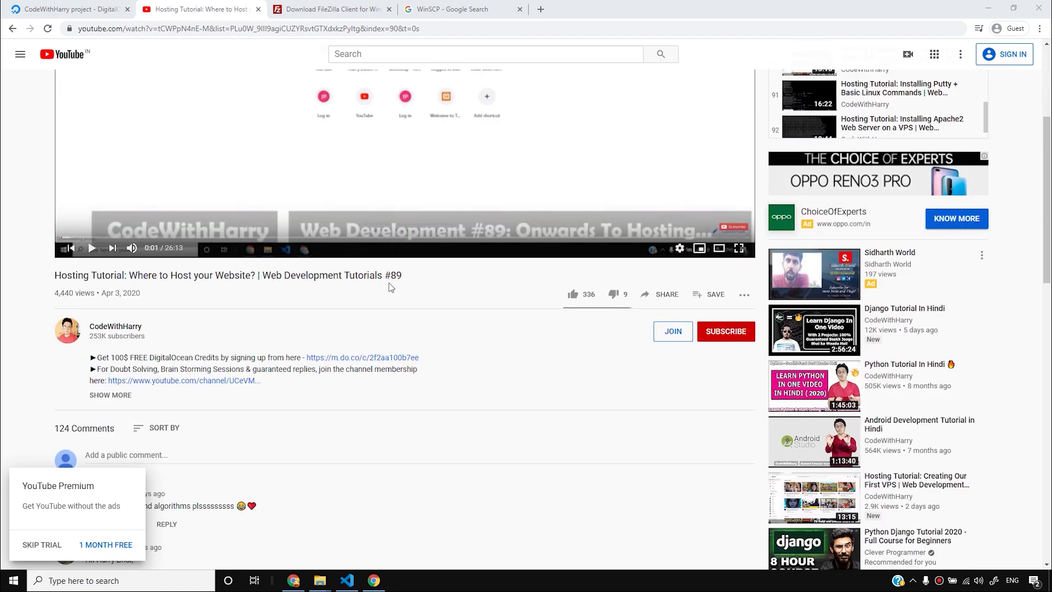
pyautogui.scroll(2, 347, 354)
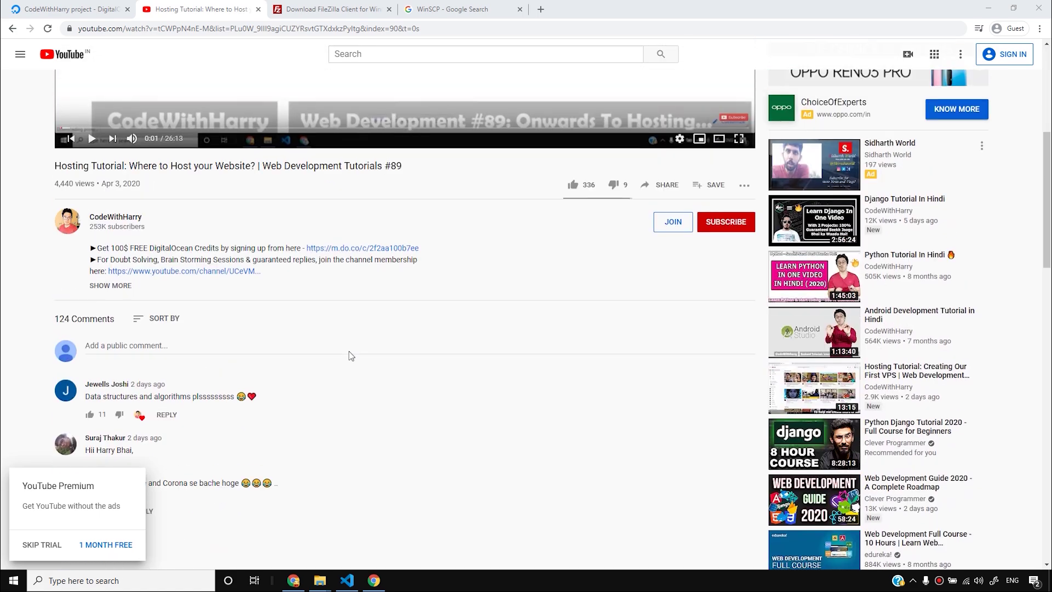
pyautogui.scroll(-12, 347, 354)
pyautogui.scroll(20, 351, 355)
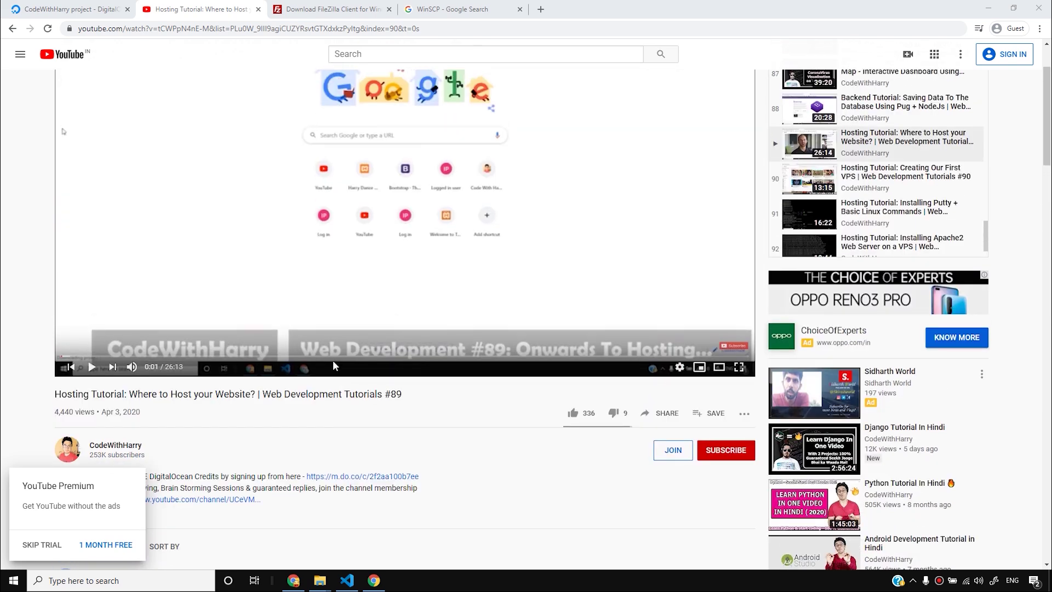
# - Skip the hosting tutorial ahead to 15:24 and let it play muted
pyautogui.click(344, 459)
pyautogui.scroll(-2, 286, 140)
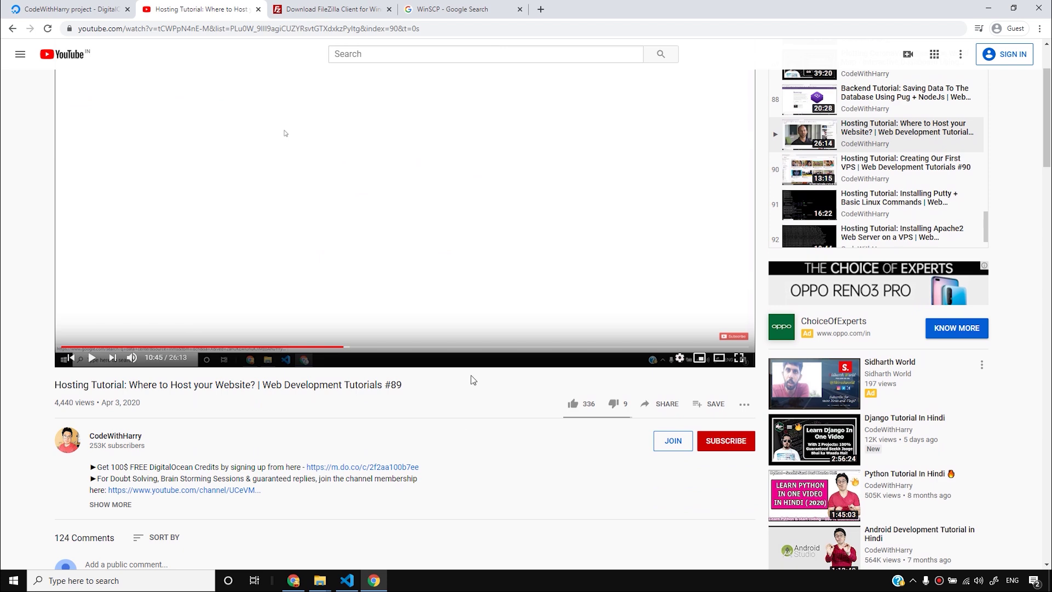
pyautogui.scroll(2, 471, 380)
pyautogui.click(464, 457)
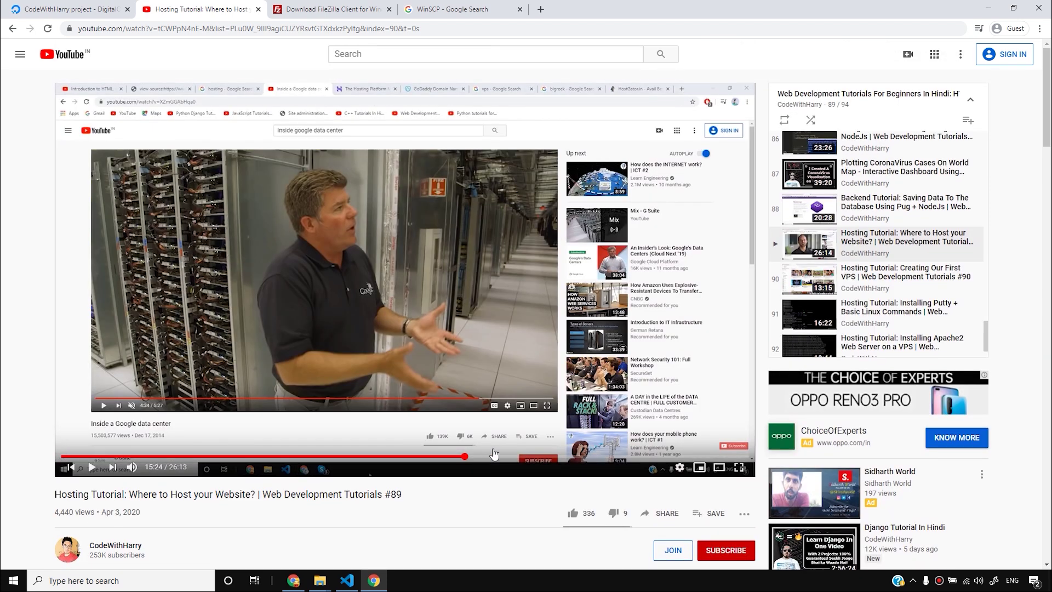
pyautogui.click(429, 257)
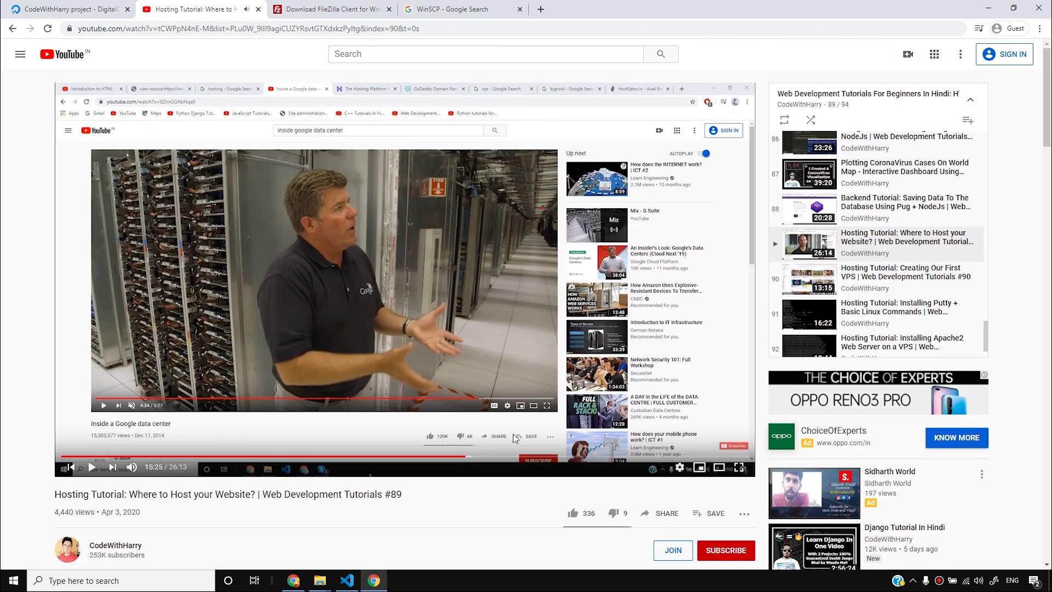
pyautogui.click(131, 468)
pyautogui.click(422, 299)
# - Find the credit sign-up link under the video and open the Referrals page of the DigitalOcean account
pyautogui.scroll(-5, 531, 329)
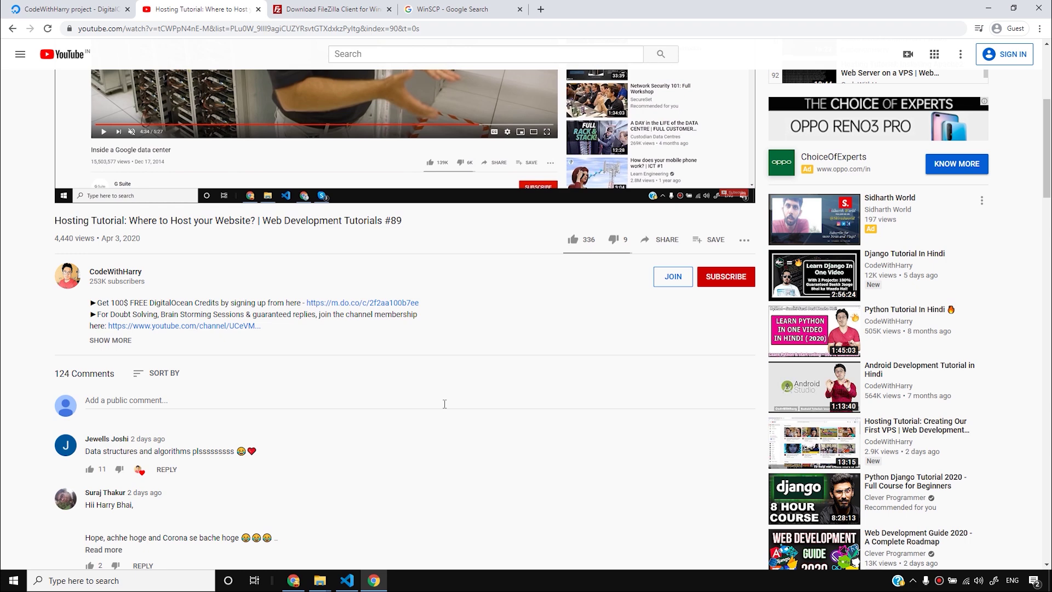
pyautogui.click(110, 9)
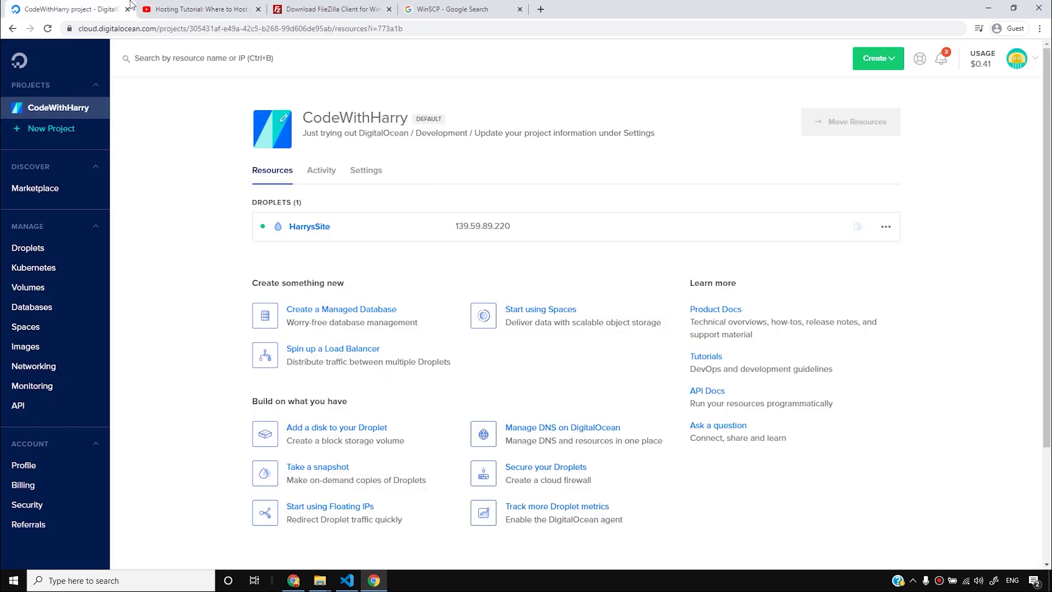
pyautogui.click(31, 531)
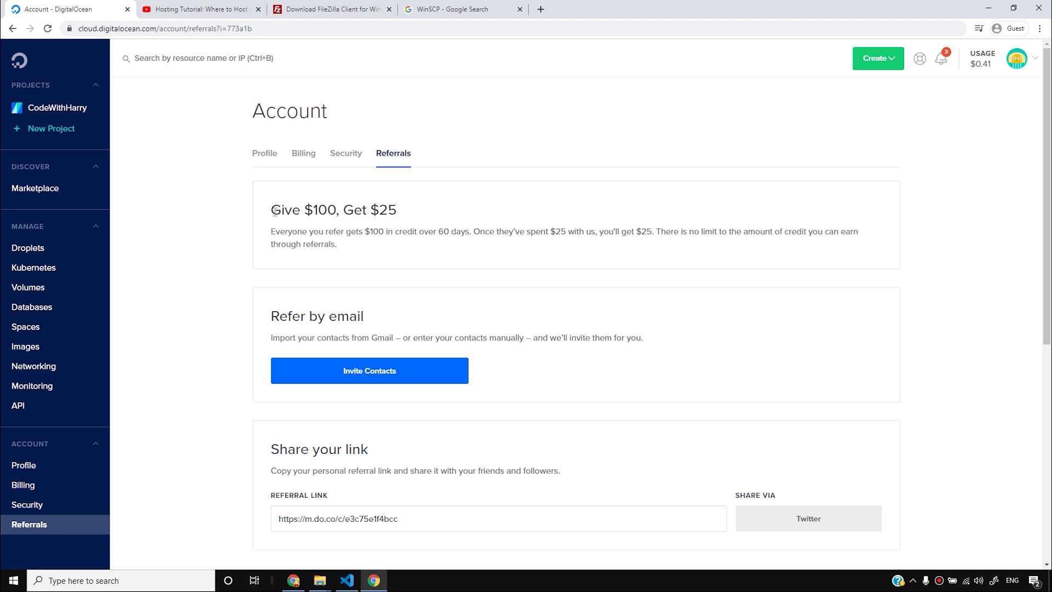
# - Highlight "Give $100" and "Once they've spent $25 with us" in the referral offer
pyautogui.moveTo(274, 211); pyautogui.dragTo(335, 211)
pyautogui.click(462, 229)
pyautogui.moveTo(270, 211); pyautogui.dragTo(336, 208)
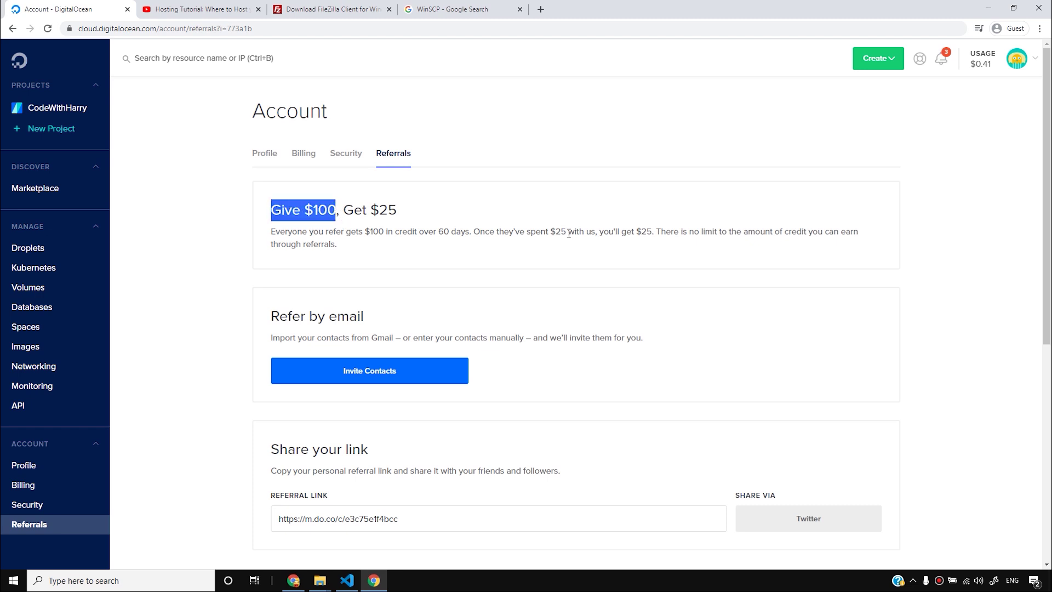
pyautogui.moveTo(472, 232); pyautogui.dragTo(596, 232)
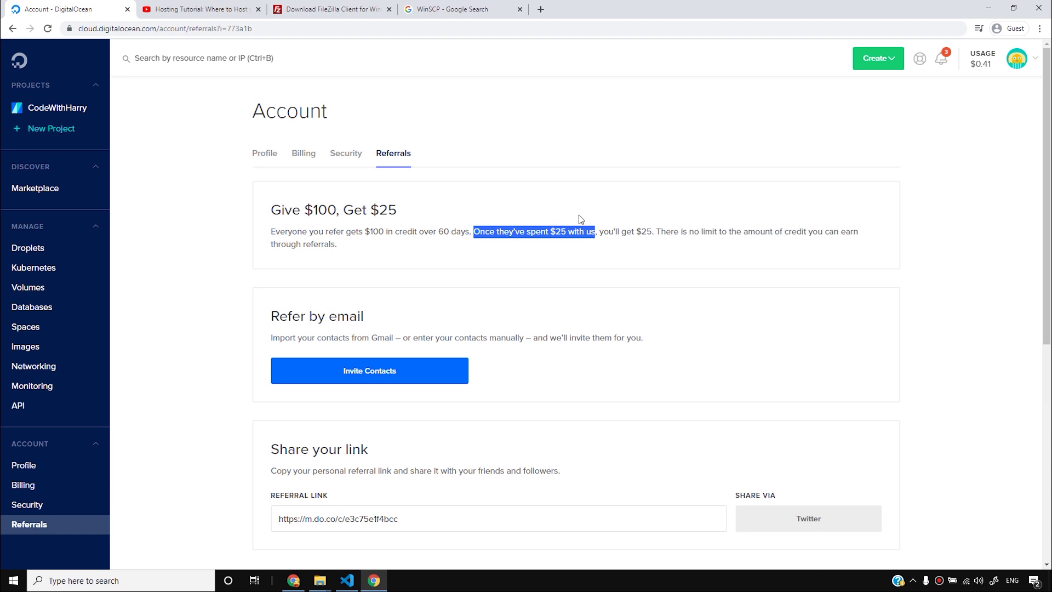
# - Check the DigitalOcean credit sign-up link in the YouTube video's description and return to the Referrals page
pyautogui.hotkey('ctrl', 'Tab')
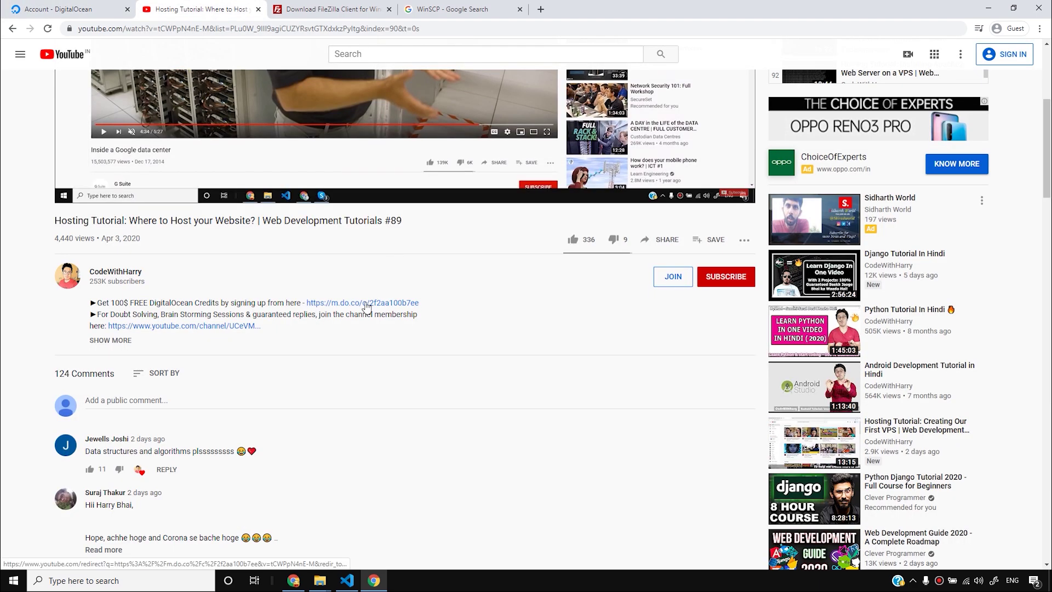
pyautogui.scroll(4, 439, 359)
pyautogui.click(130, 11)
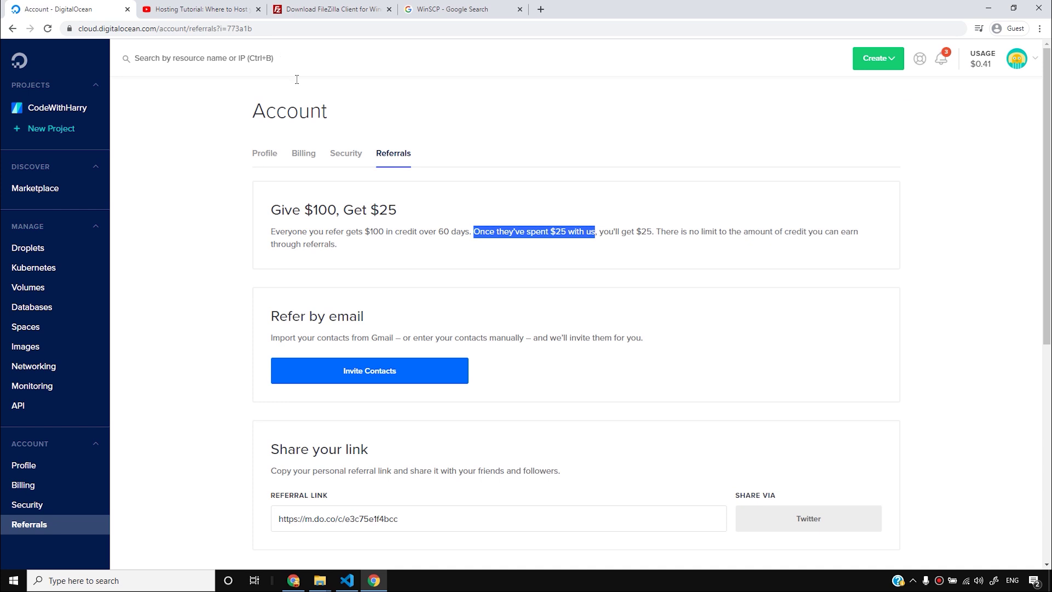
# - Highlight the $100 credit and the $25 spending condition in the referral offer, comparing with the YouTube video page
pyautogui.moveTo(305, 209); pyautogui.dragTo(336, 222)
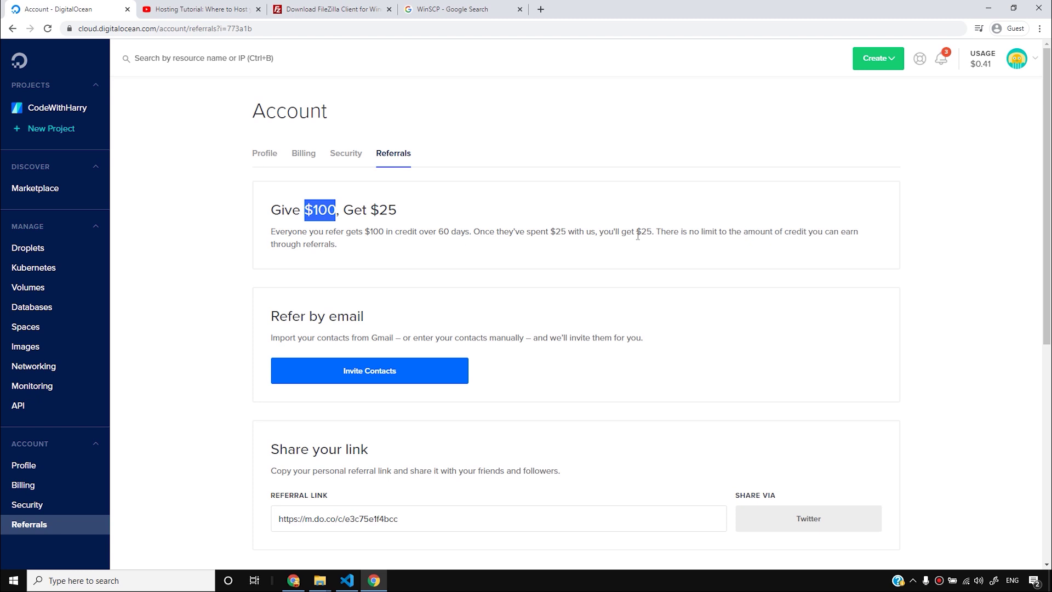
pyautogui.moveTo(555, 232); pyautogui.dragTo(578, 237)
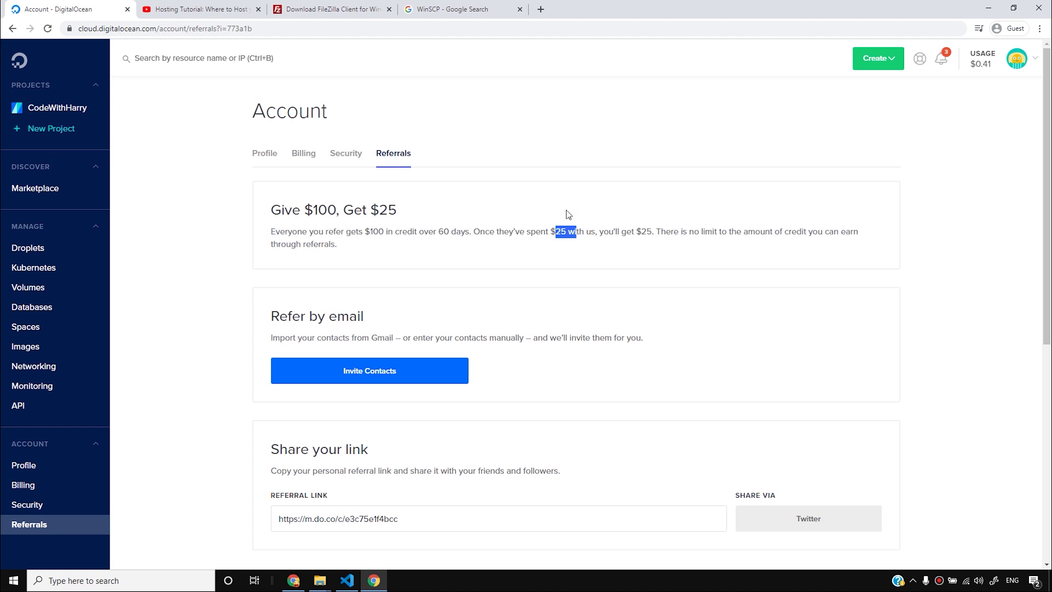
pyautogui.click(275, 213)
pyautogui.moveTo(283, 213); pyautogui.dragTo(340, 211)
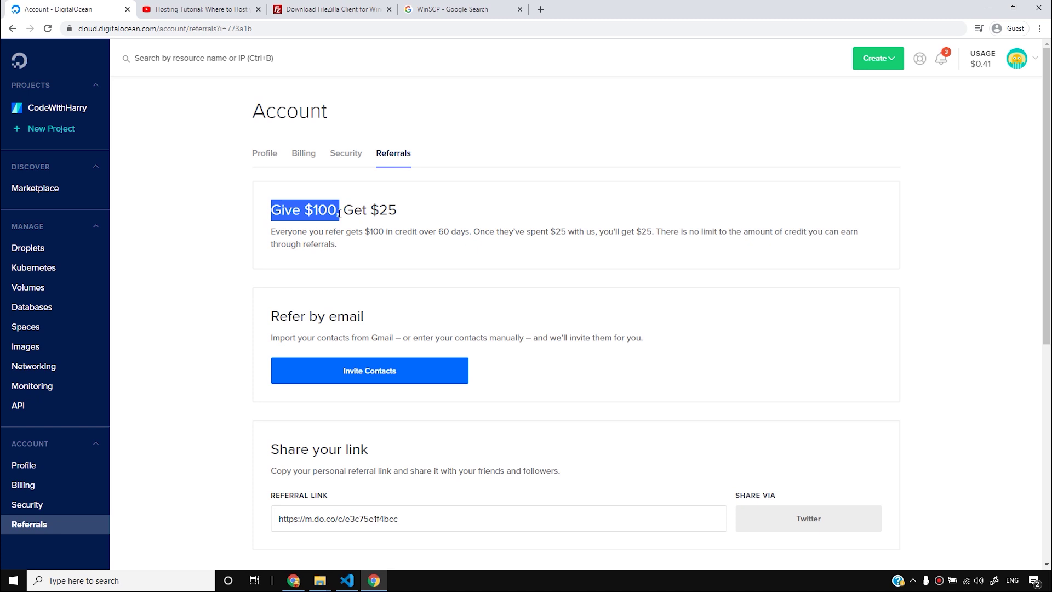
pyautogui.click(326, 209)
pyautogui.moveTo(271, 211); pyautogui.dragTo(335, 212)
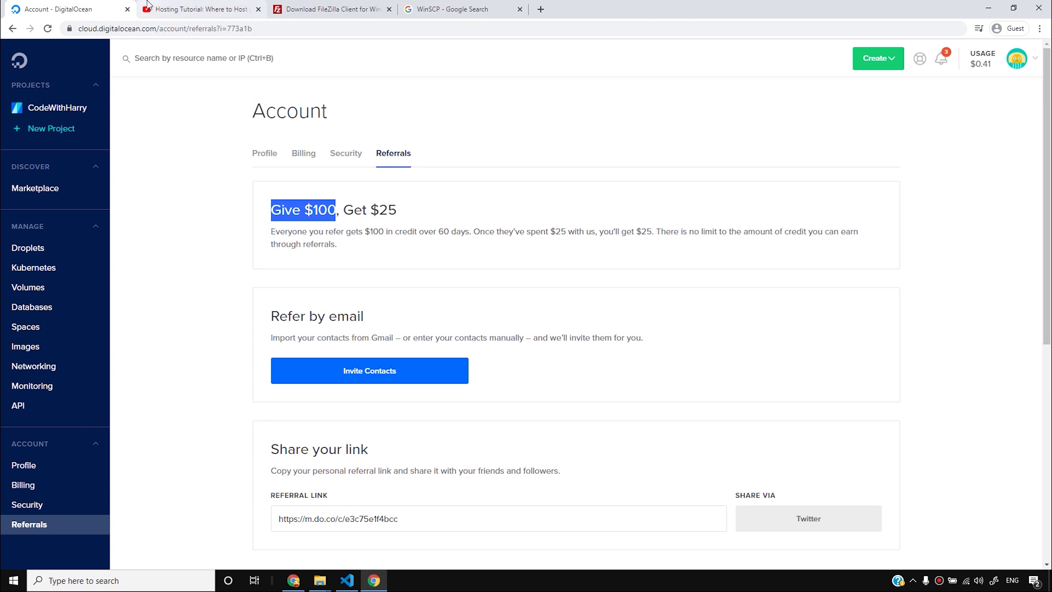
pyautogui.click(166, 7)
pyautogui.click(60, 8)
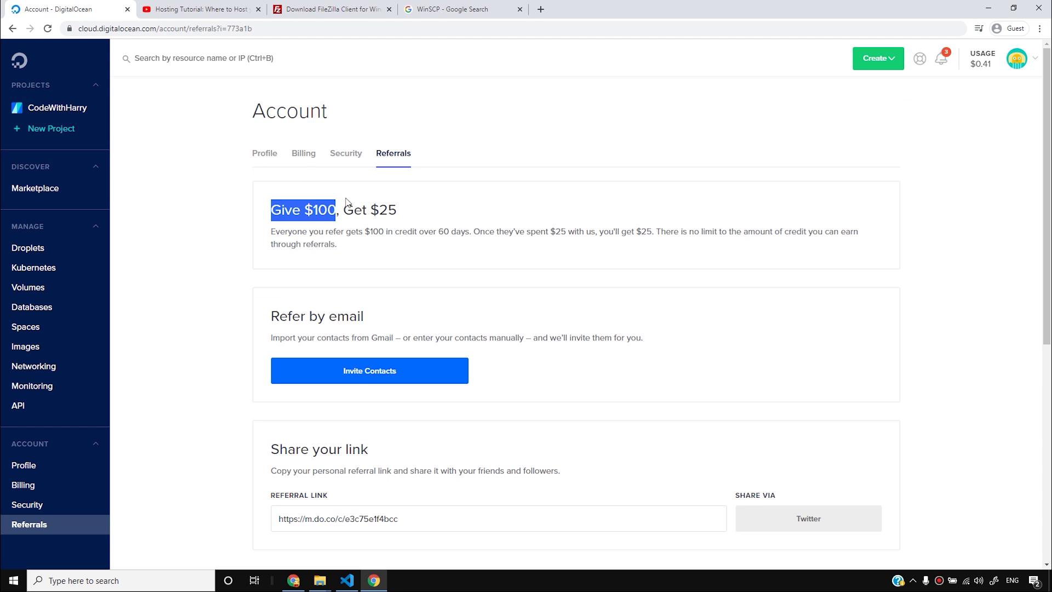
# - Examine the referral stats table and the referral sharing options on the DigitalOcean Referrals page
pyautogui.scroll(-7, 518, 334)
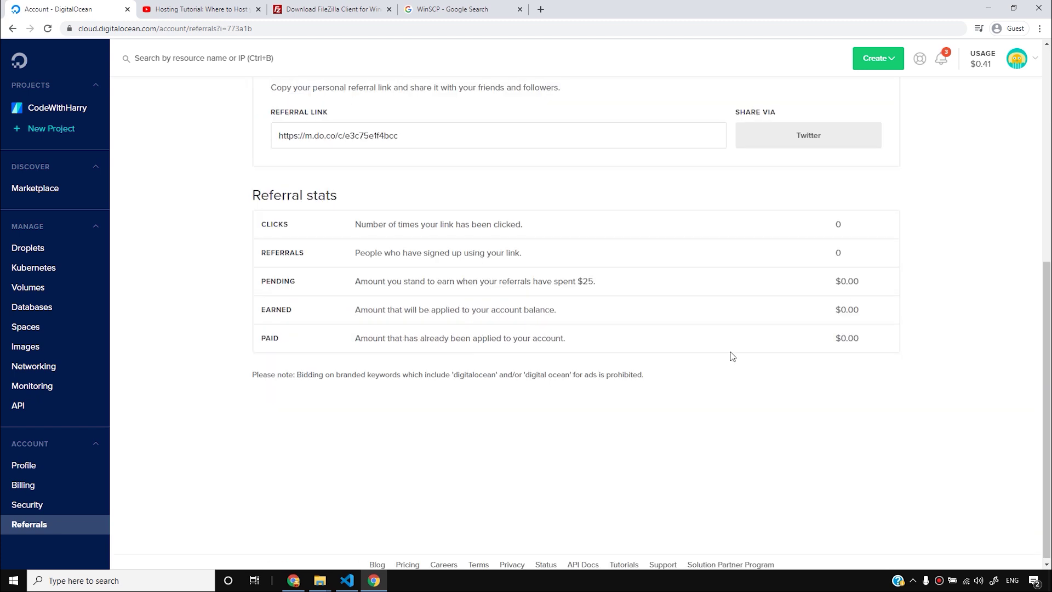
pyautogui.moveTo(317, 221); pyautogui.dragTo(188, 230)
pyautogui.click(908, 349)
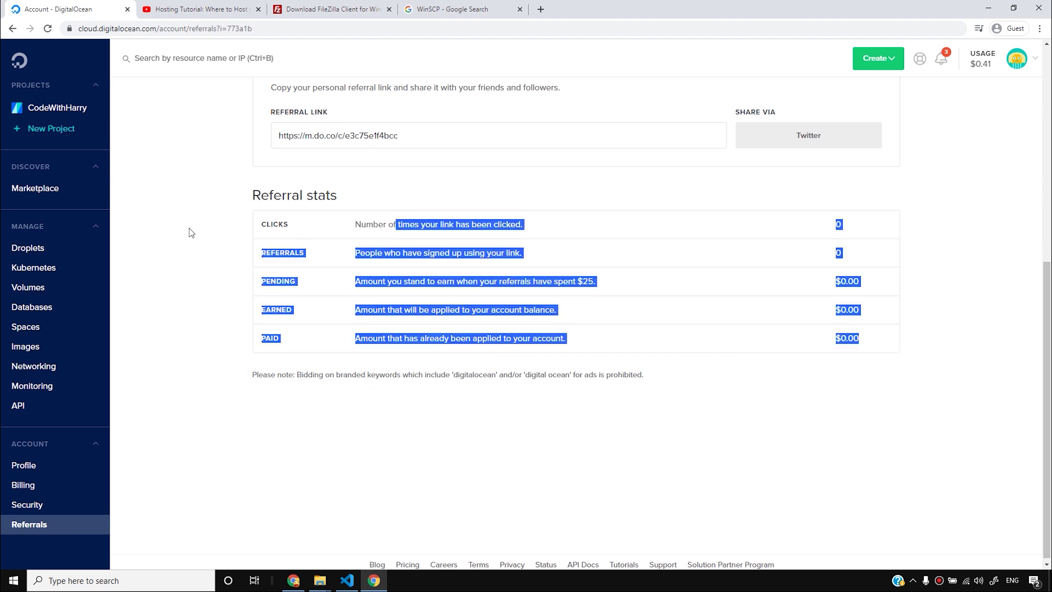
pyautogui.click(792, 374)
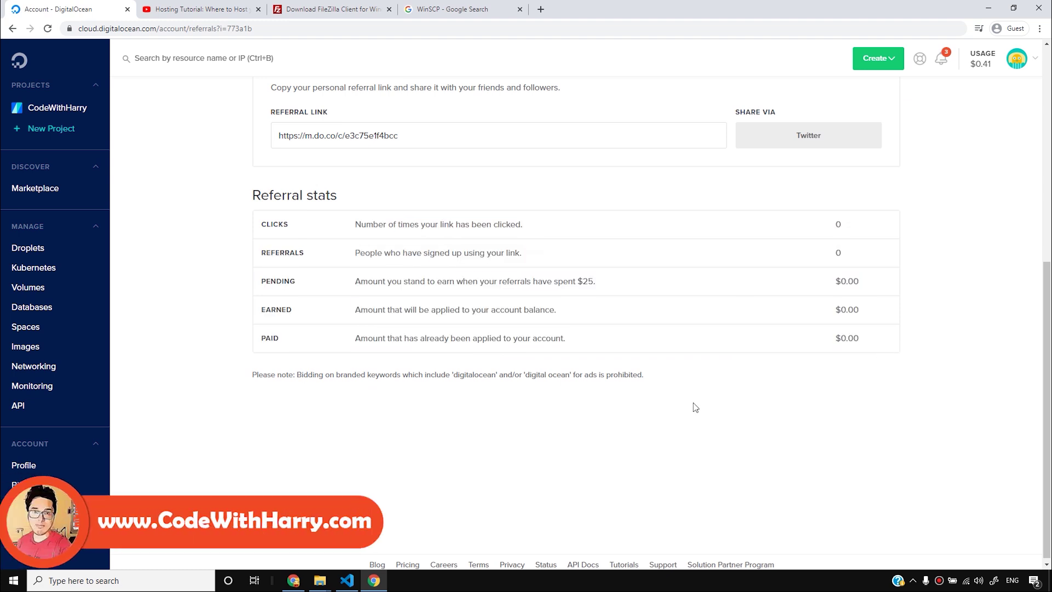
pyautogui.moveTo(840, 234); pyautogui.dragTo(488, 207)
pyautogui.click(885, 340)
pyautogui.click(766, 314)
pyautogui.scroll(6, 790, 325)
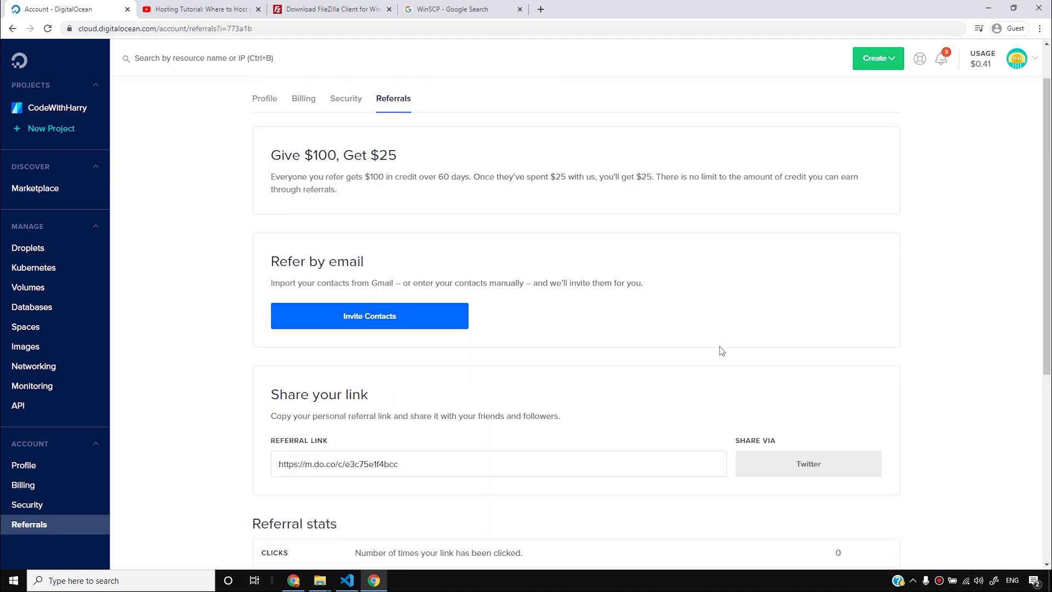
pyautogui.scroll(-4, 719, 350)
pyautogui.scroll(4, 989, 206)
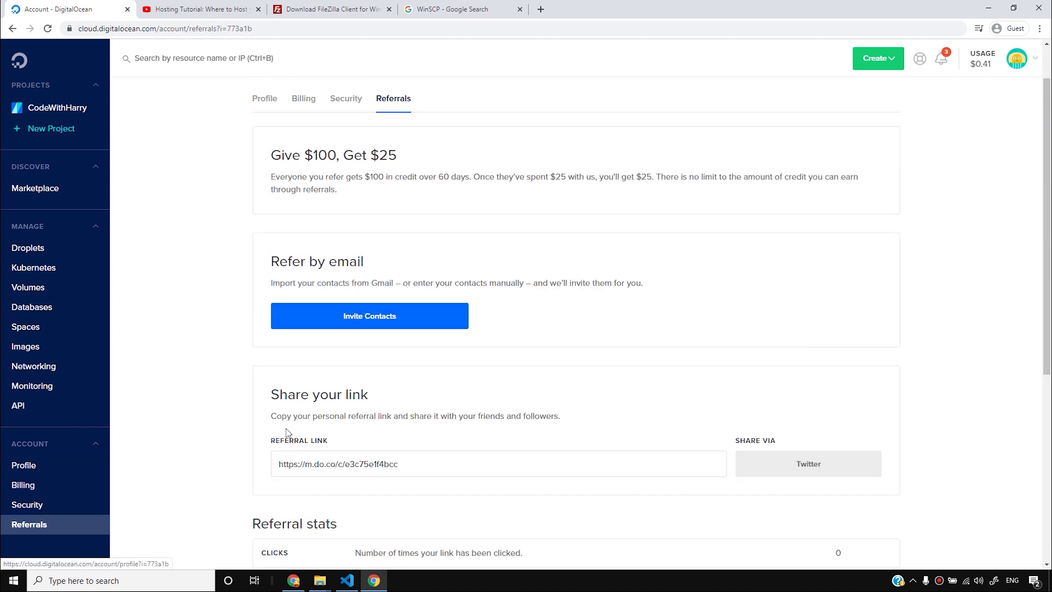
pyautogui.scroll(1, 280, 466)
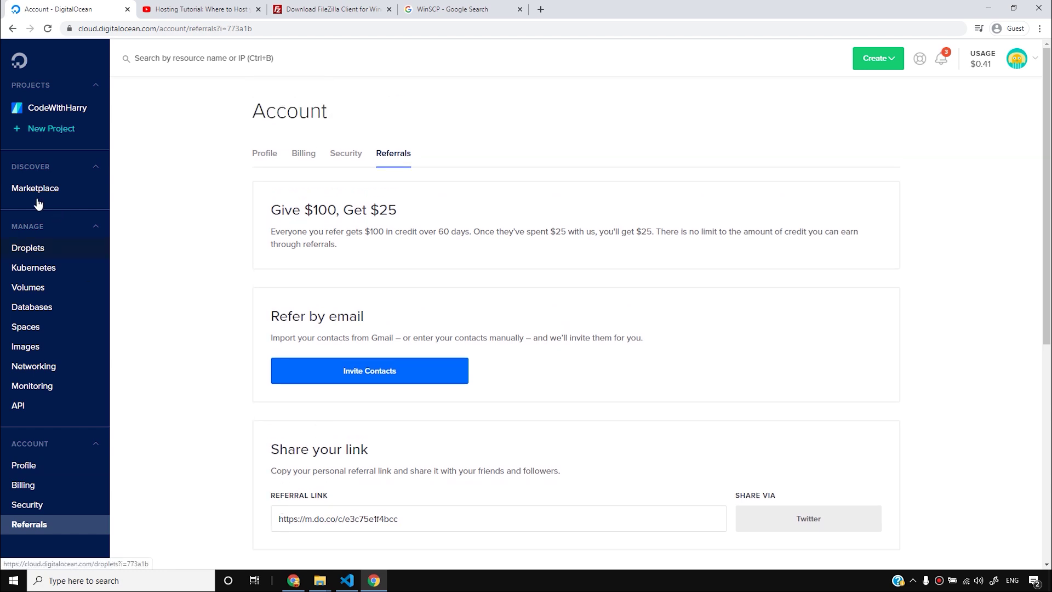
# - Open the CodeWithHarry project in DigitalOcean, and examine the hosting tutorial's description on YouTube
pyautogui.click(58, 108)
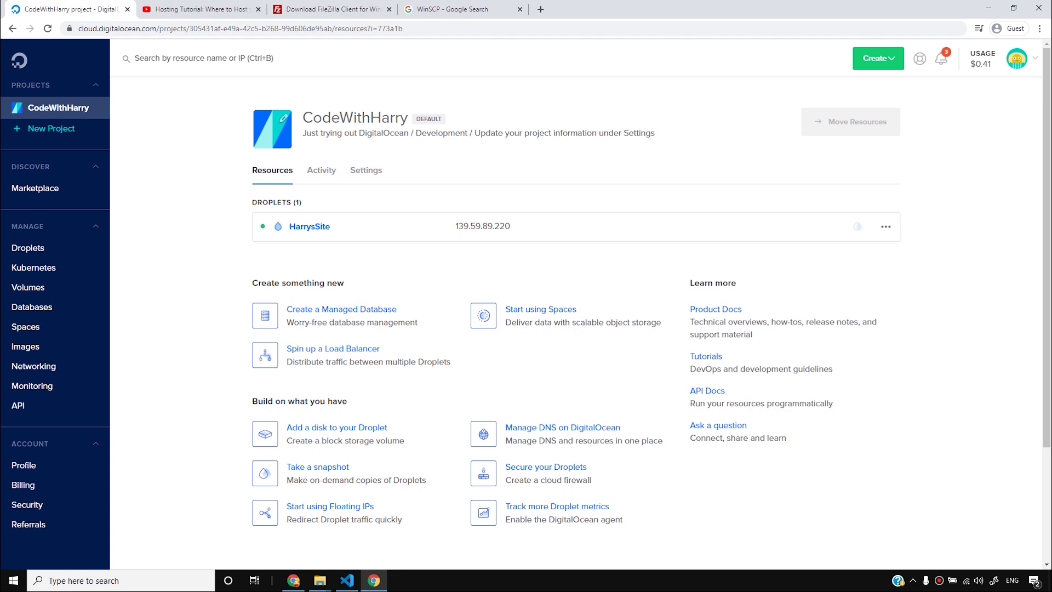
pyautogui.click(172, 5)
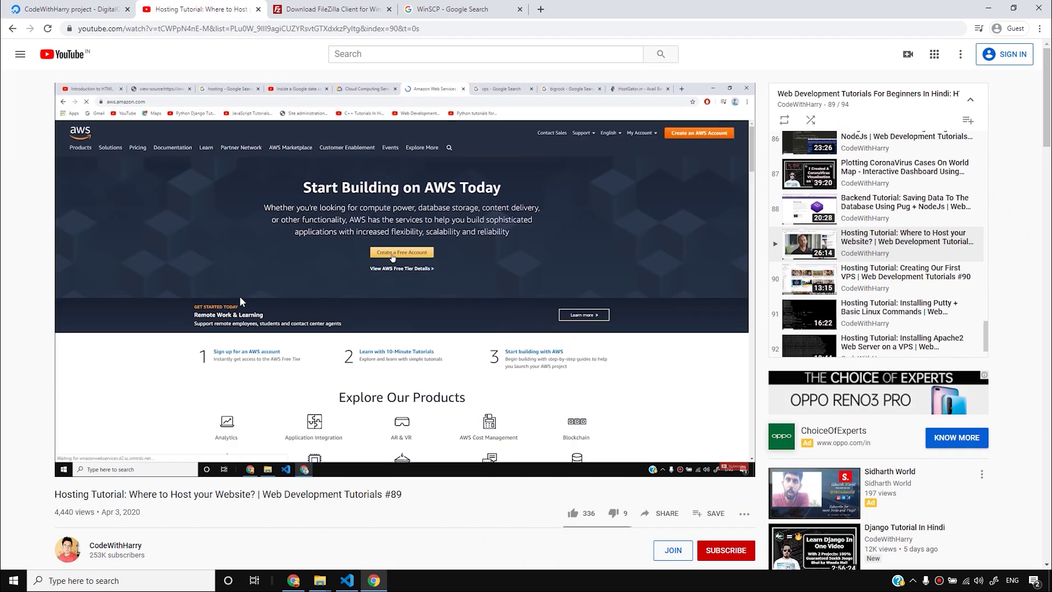
pyautogui.scroll(3, 475, 371)
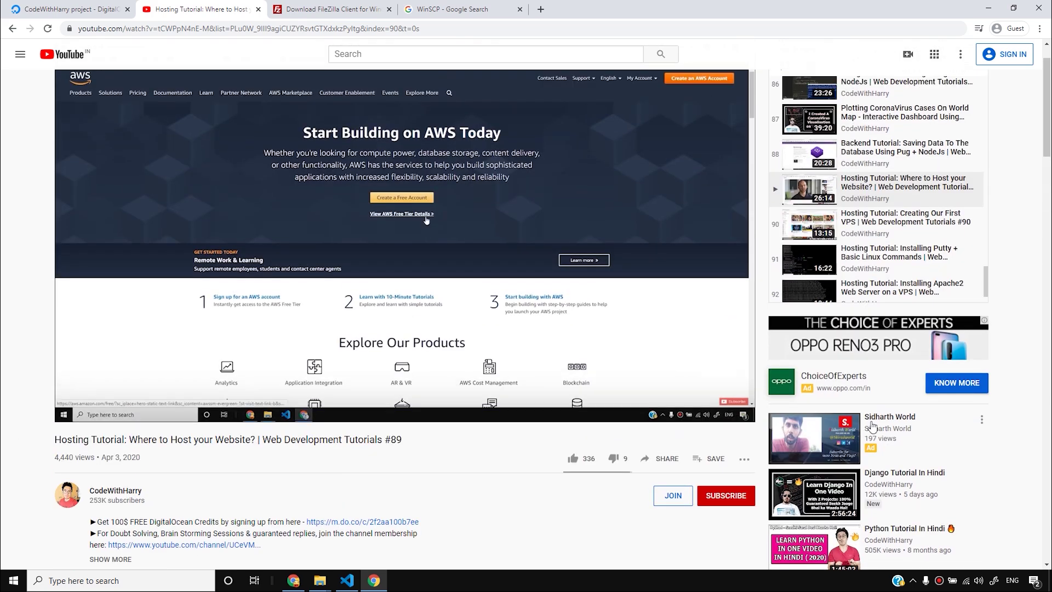
pyautogui.scroll(-7, 476, 371)
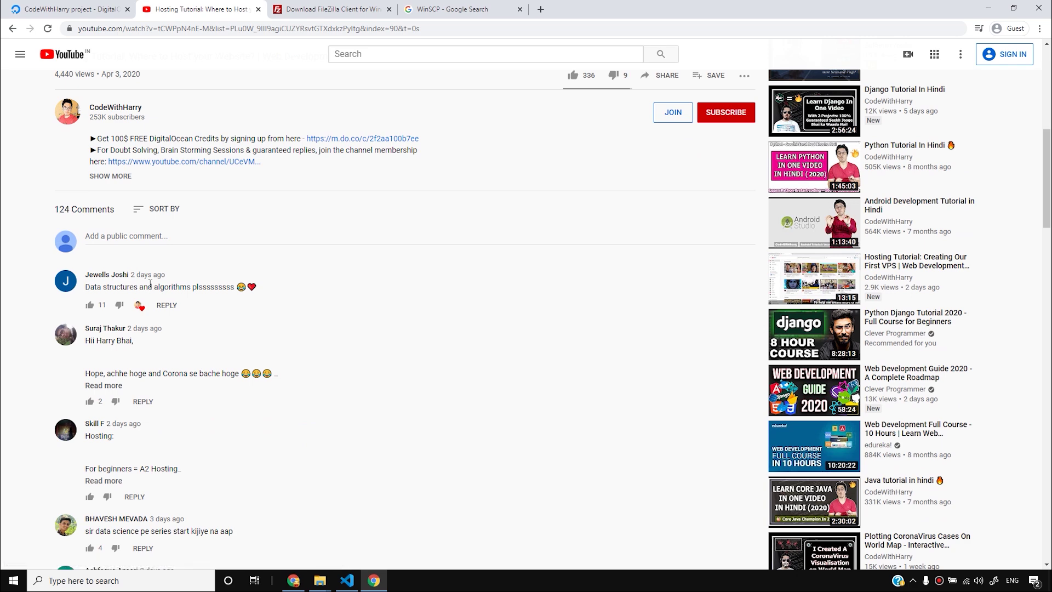
# - Look through the viewer comments below the hosting tutorial video and return to the player
pyautogui.scroll(-7, 235, 424)
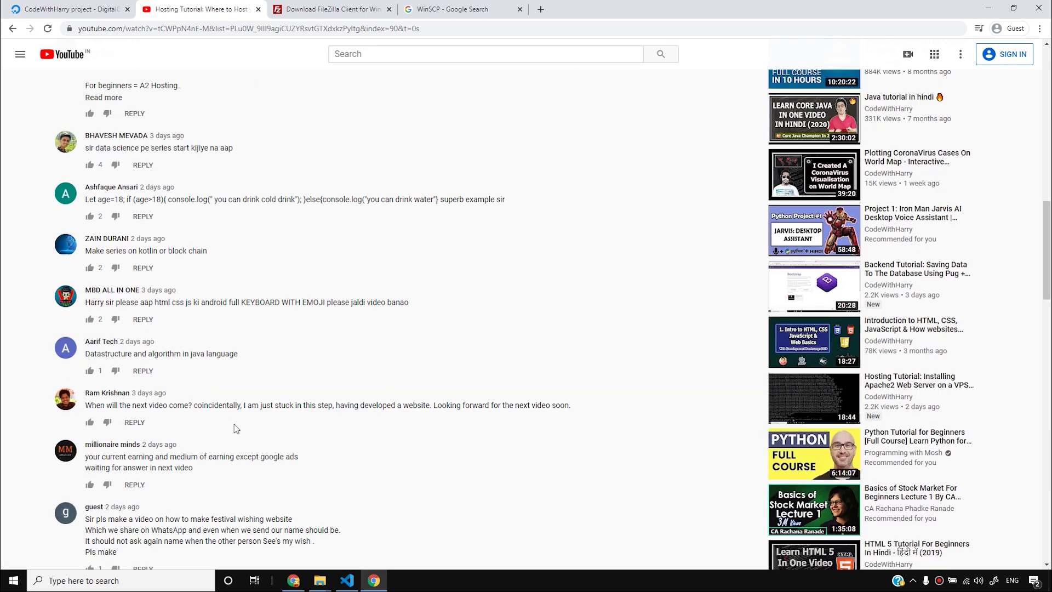
pyautogui.scroll(1, 234, 424)
pyautogui.scroll(15, 234, 424)
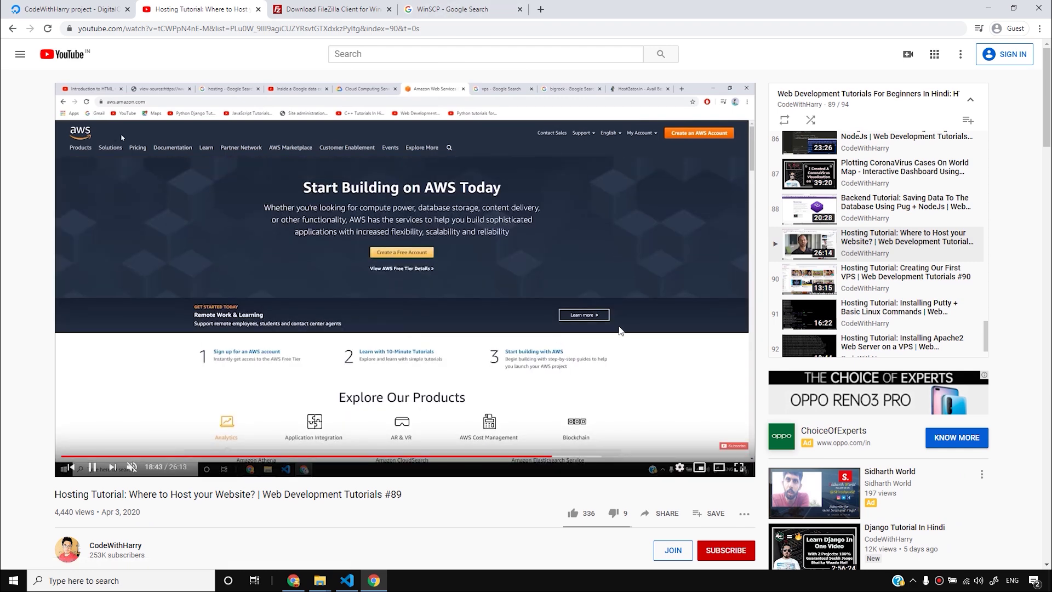
# - Skim the hosting tutorial video for the GoDaddy domain search section and leave it paused at 8:21
pyautogui.click(564, 456)
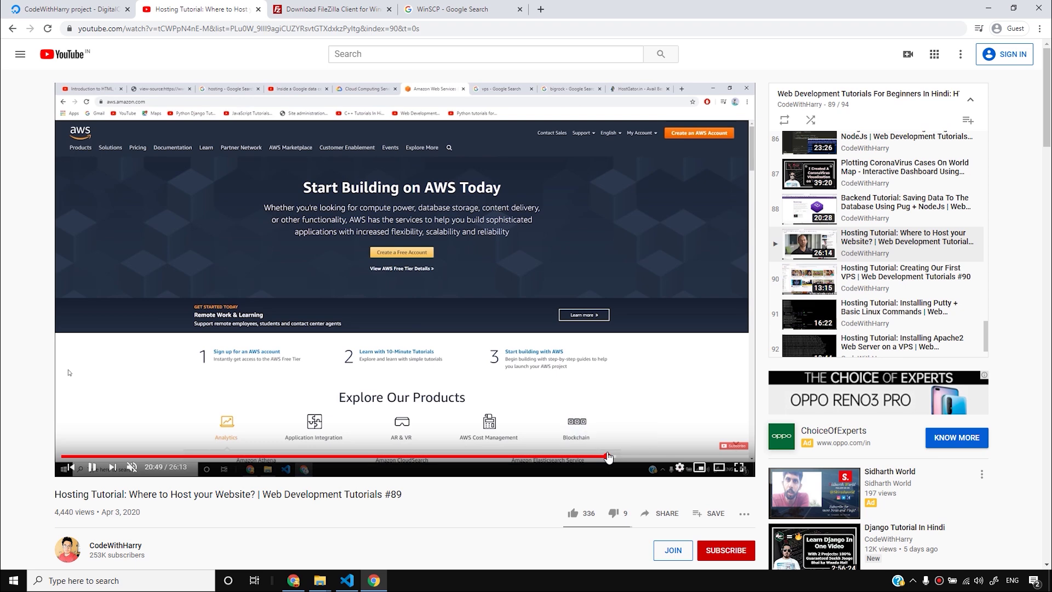
pyautogui.click(585, 457)
pyautogui.click(620, 457)
pyautogui.click(628, 457)
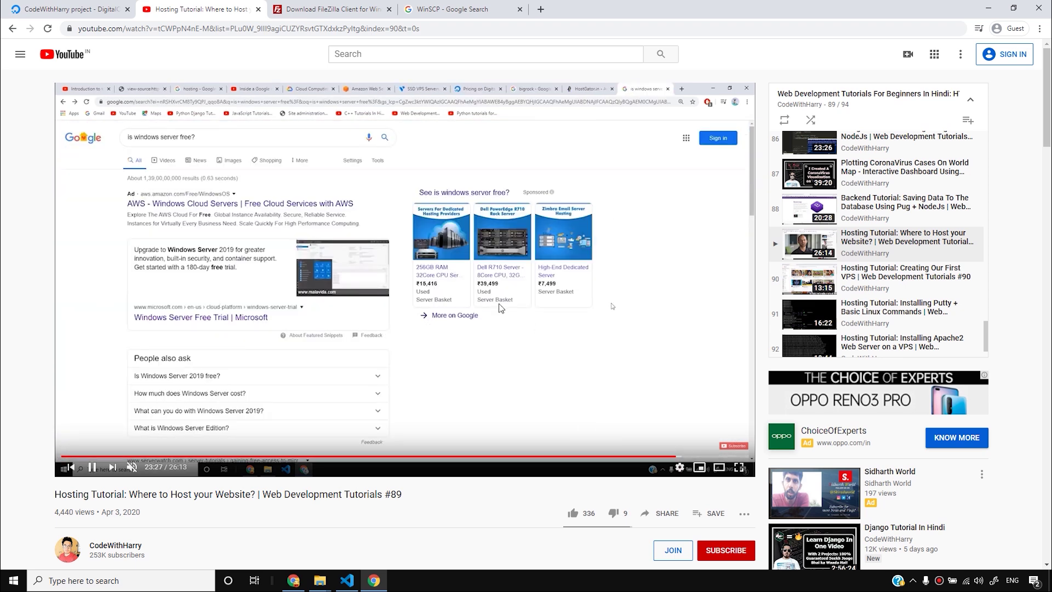
pyautogui.click(685, 457)
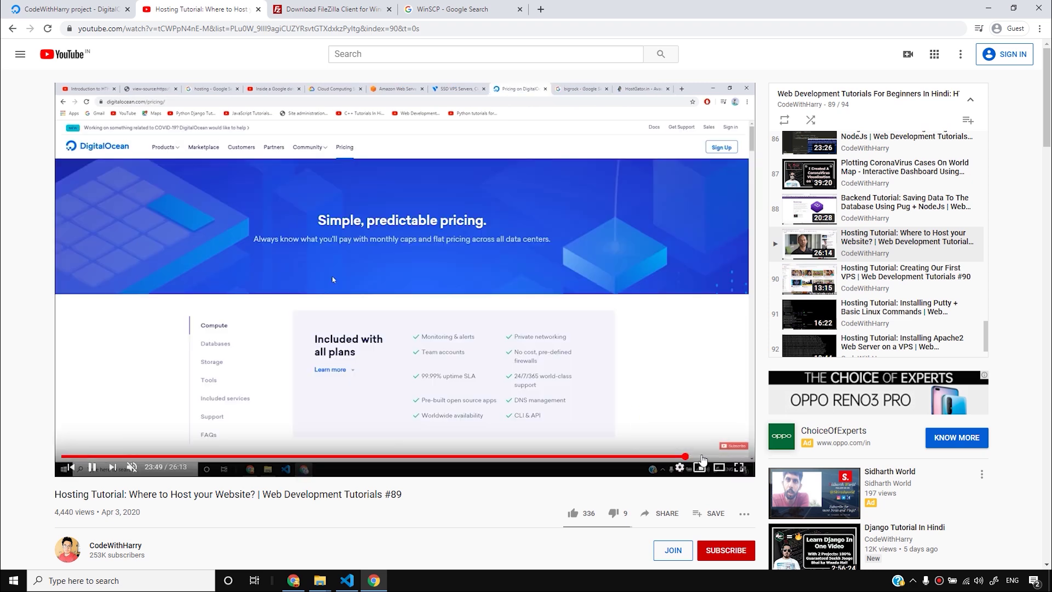
pyautogui.click(703, 457)
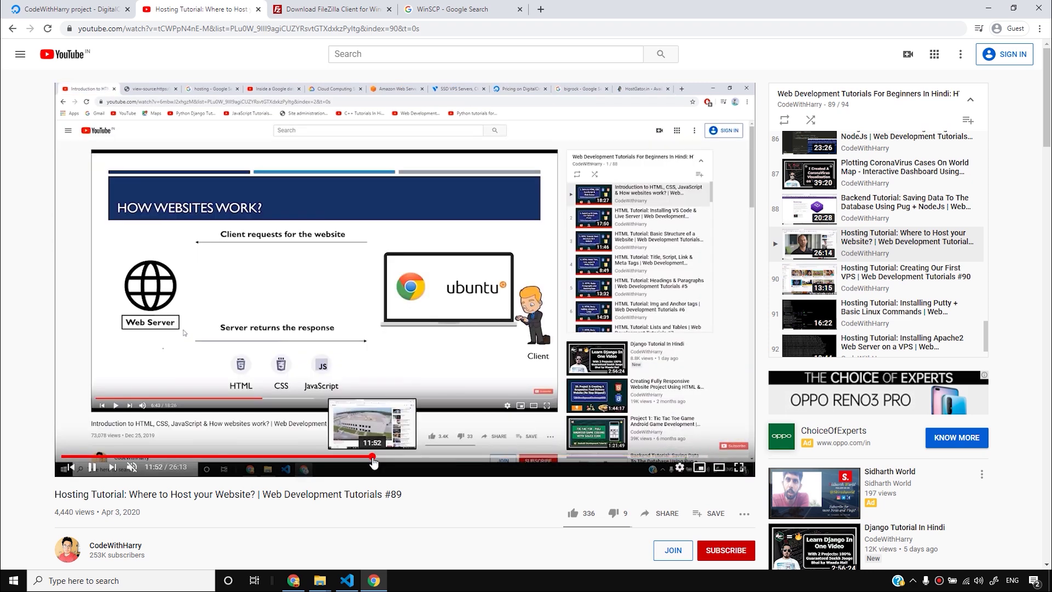
pyautogui.click(372, 457)
pyautogui.press('space')
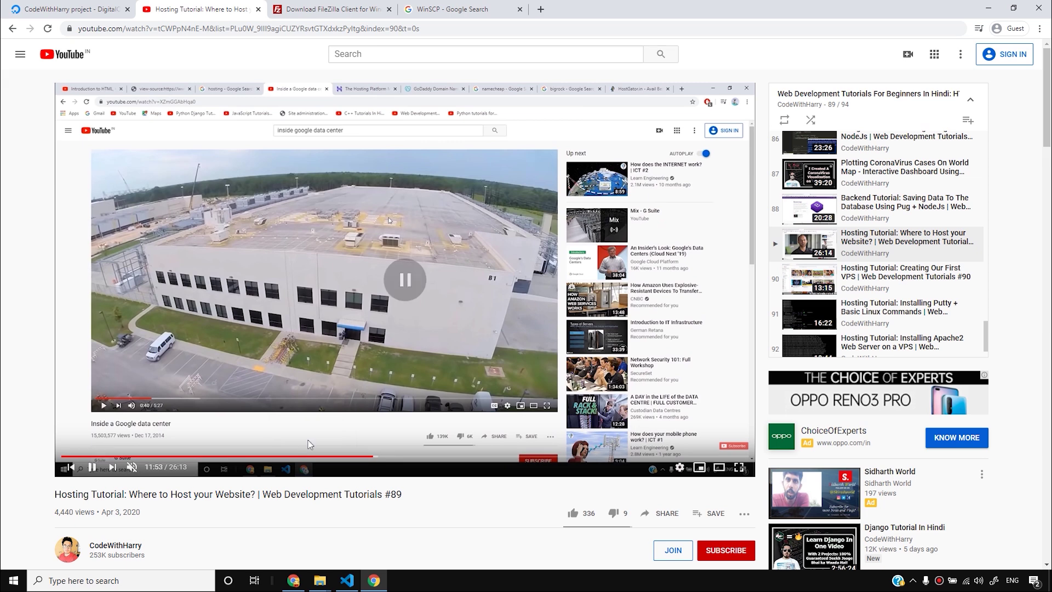
pyautogui.click(282, 457)
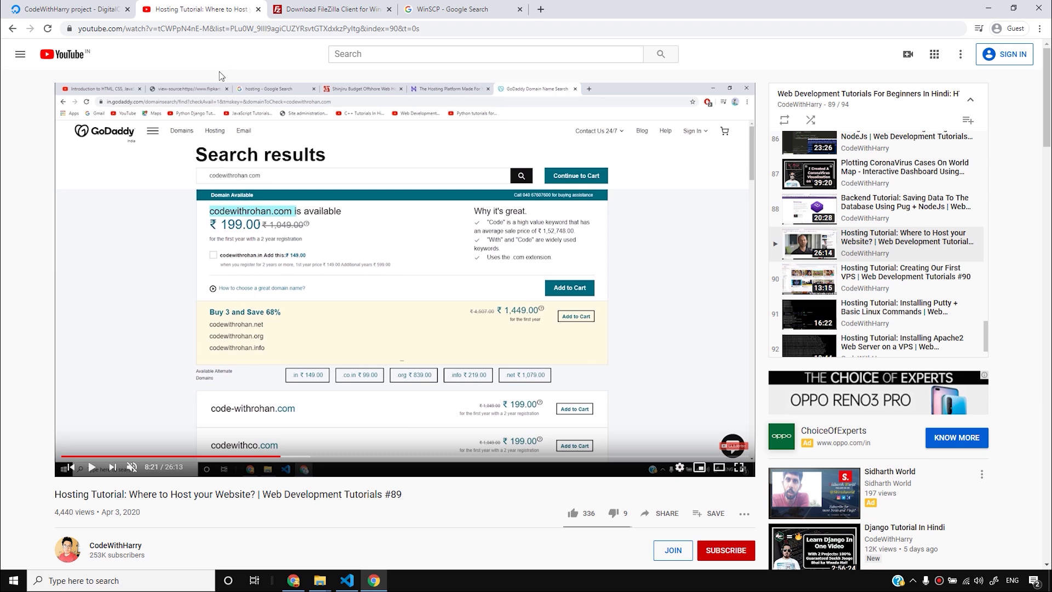
# - Search Google for "get domain" in a new browser tab and look through the domain registrar results
pyautogui.click(543, 8)
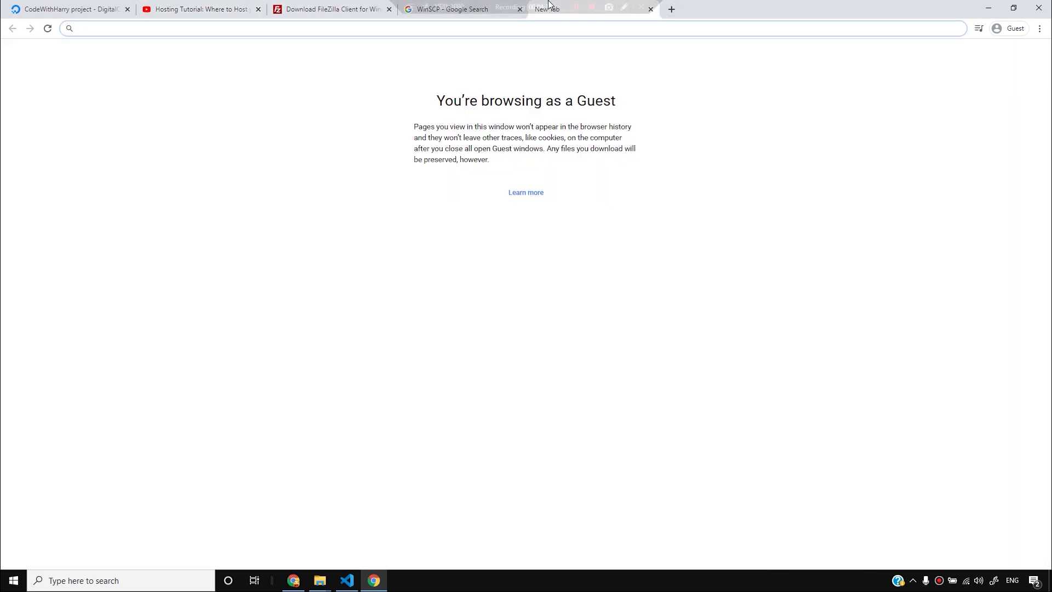
pyautogui.write('get domain')
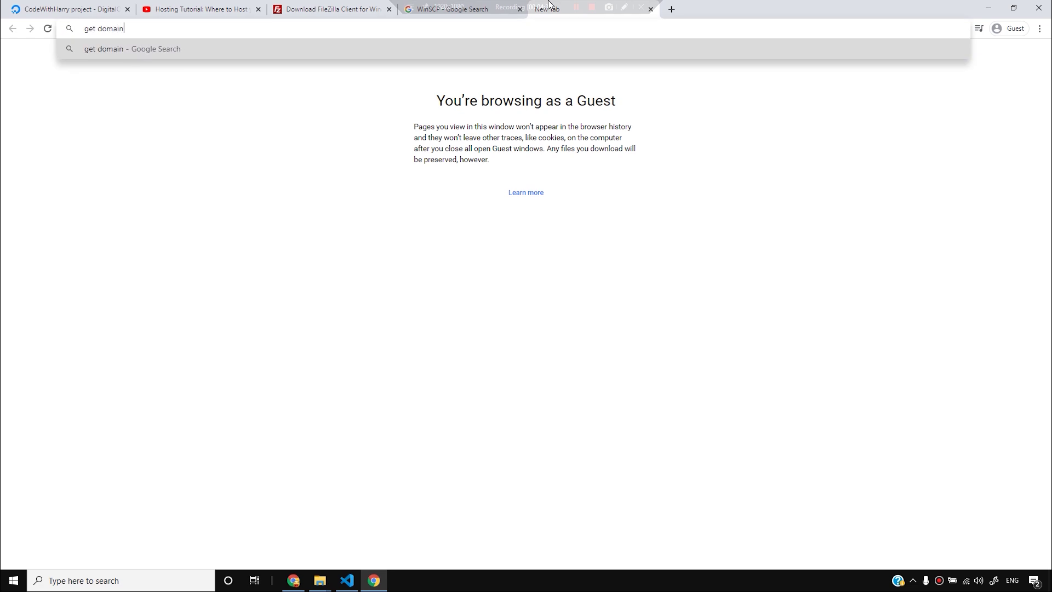
pyautogui.press('Return')
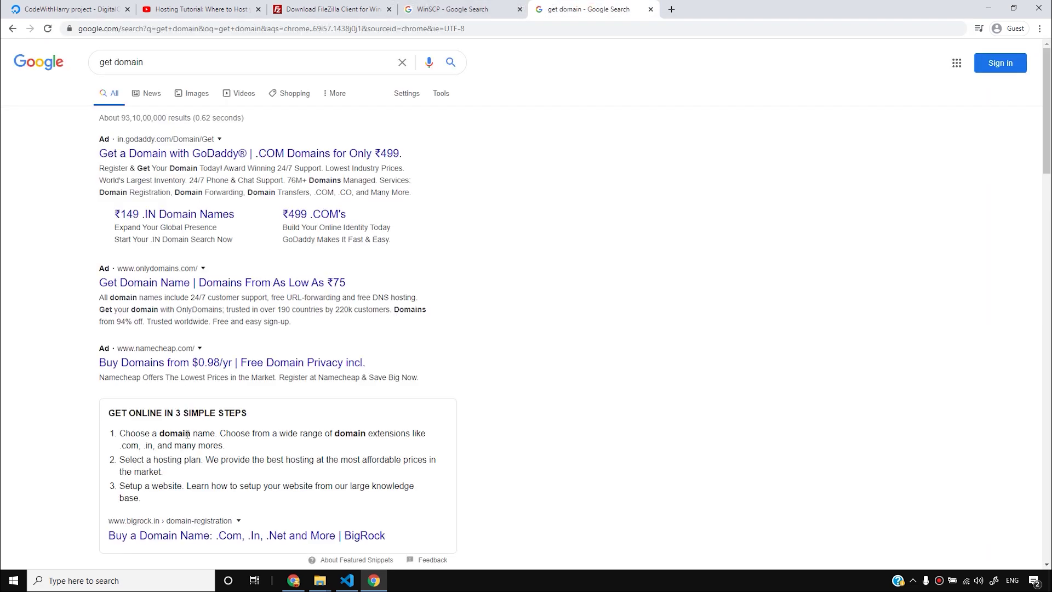
pyautogui.scroll(-9, 296, 477)
pyautogui.scroll(1, 304, 465)
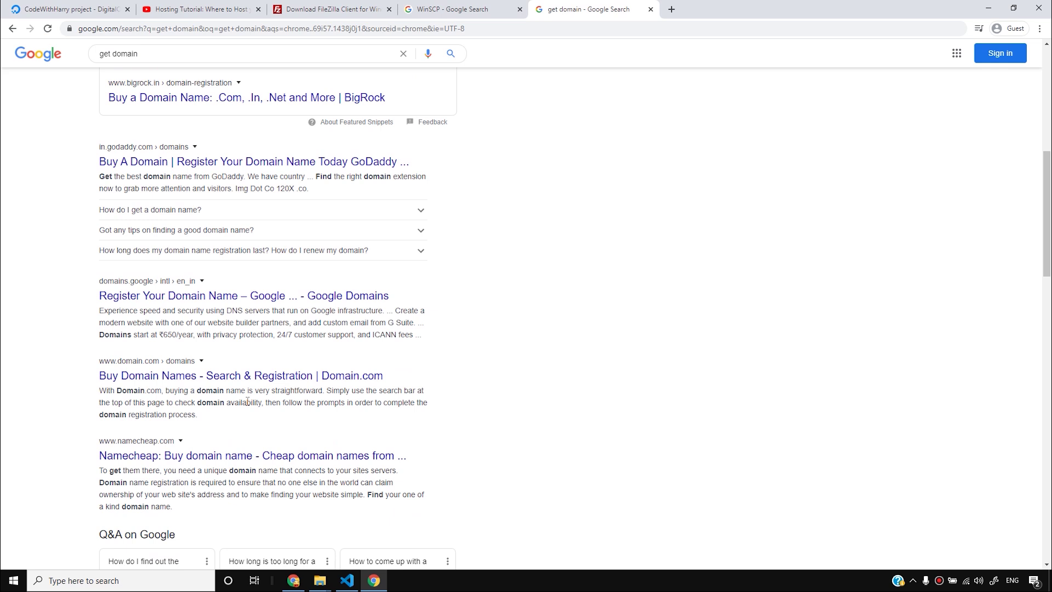
# - Revisit the hosting tutorial video and the CodeWithHarry project page in DigitalOcean
pyautogui.click(327, 7)
pyautogui.hotkey('ctrl', 'shift', 'Tab')
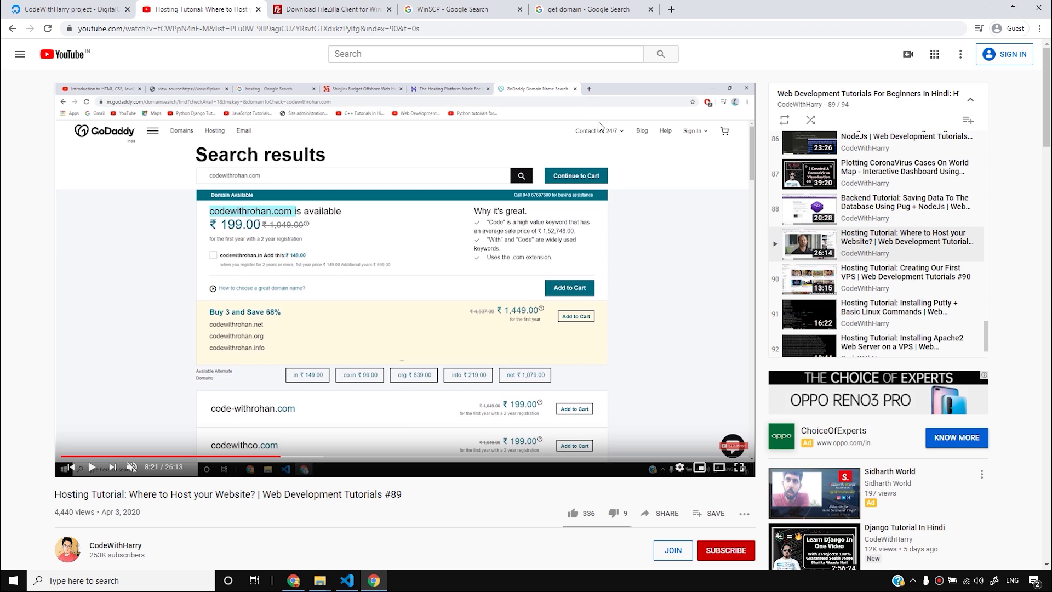
pyautogui.click(104, 9)
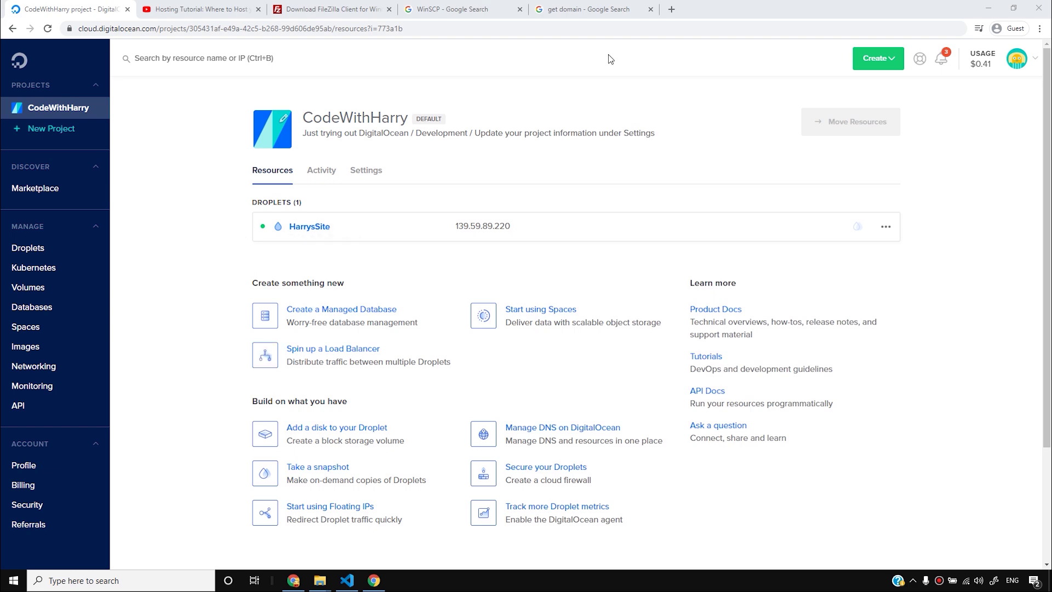
# - Open the BigRock and GoDaddy domain registration results in separate tabs and bring up the GoDaddy page
pyautogui.click(588, 16)
pyautogui.scroll(6, 567, 309)
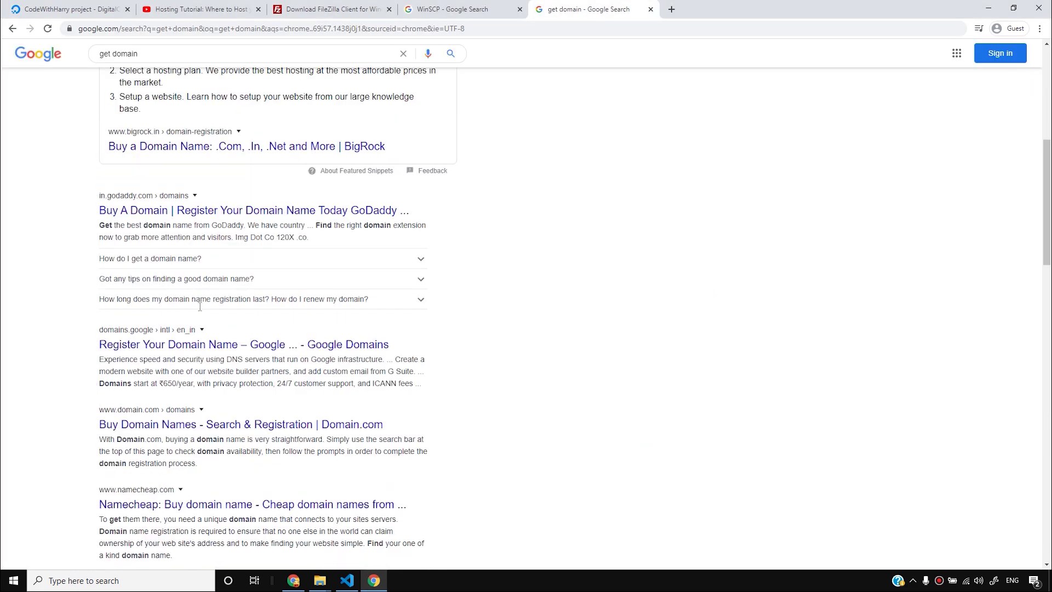
pyautogui.middleClick(213, 428)
pyautogui.middleClick(213, 489)
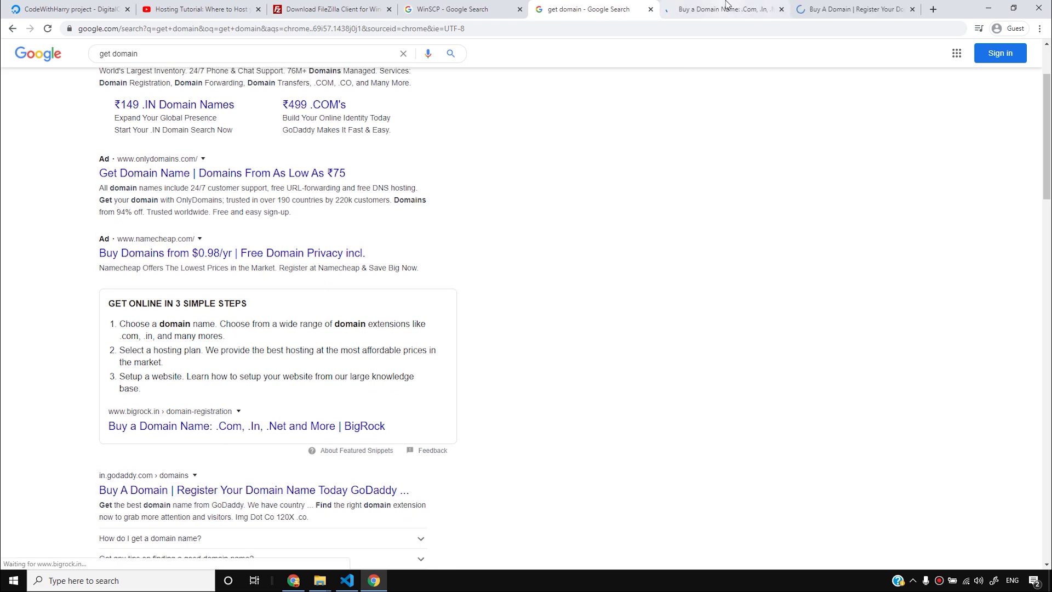
pyautogui.click(849, 9)
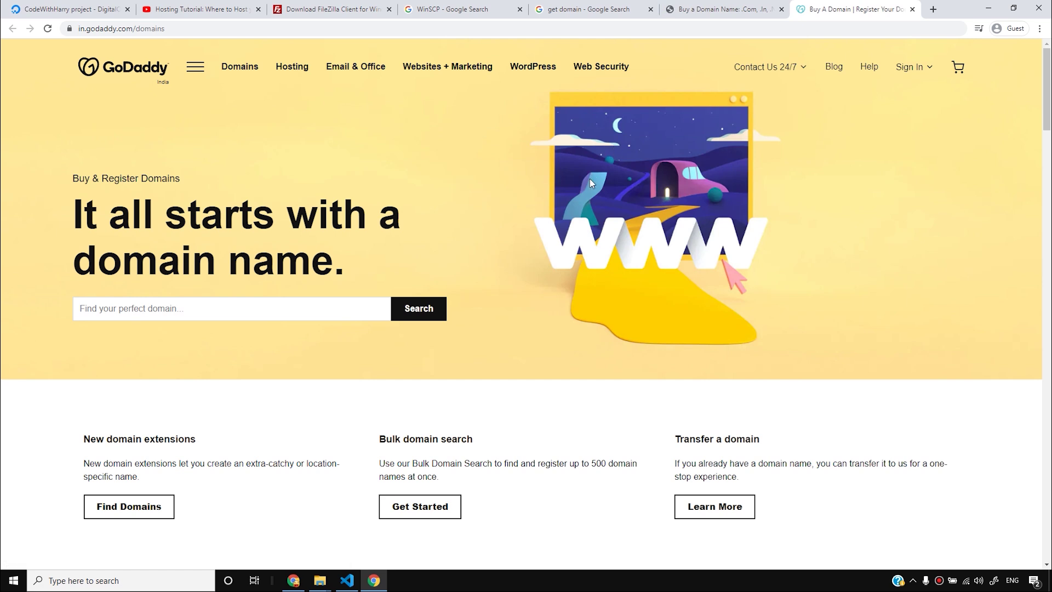
# - Compare the GoDaddy and BigRock domain registration pages, including GoDaddy's headline and BigRock's domain extension prices
pyautogui.tripleClick(110, 263)
pyautogui.click(717, 9)
pyautogui.scroll(-6, 679, 286)
pyautogui.scroll(6, 681, 286)
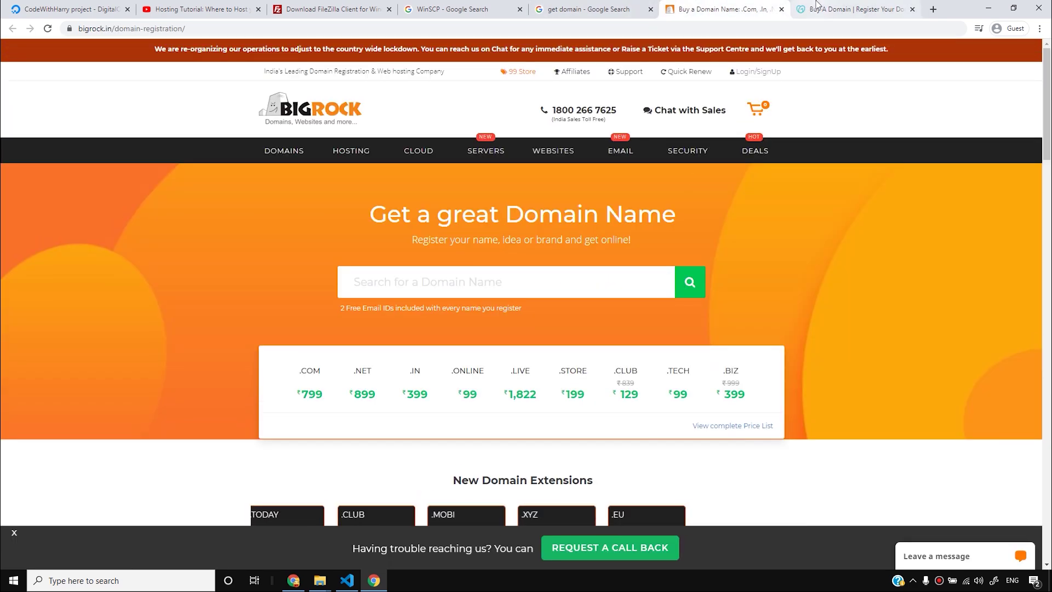
pyautogui.click(849, 9)
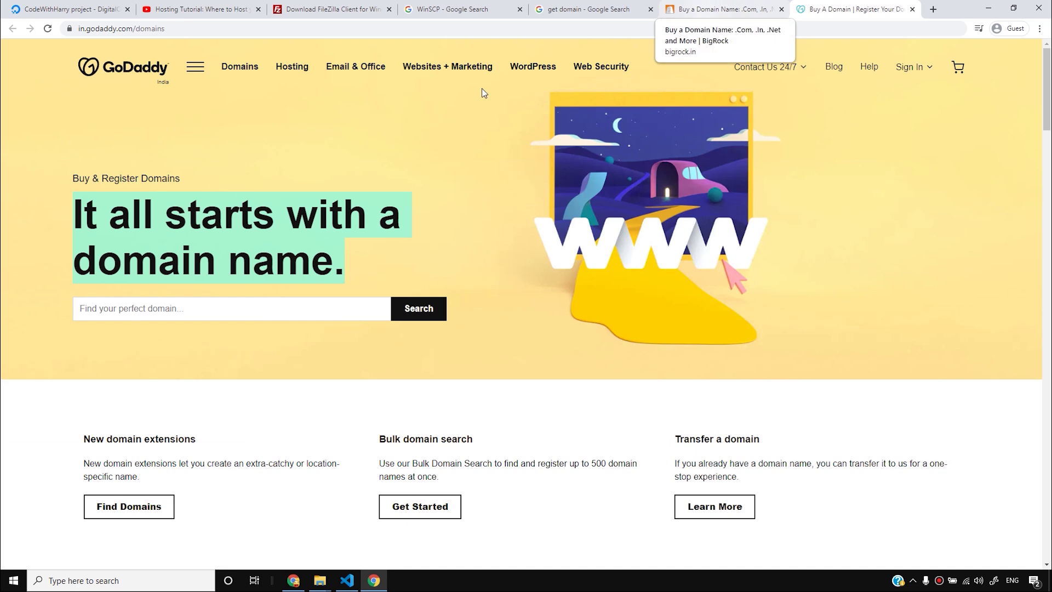
pyautogui.click(110, 263)
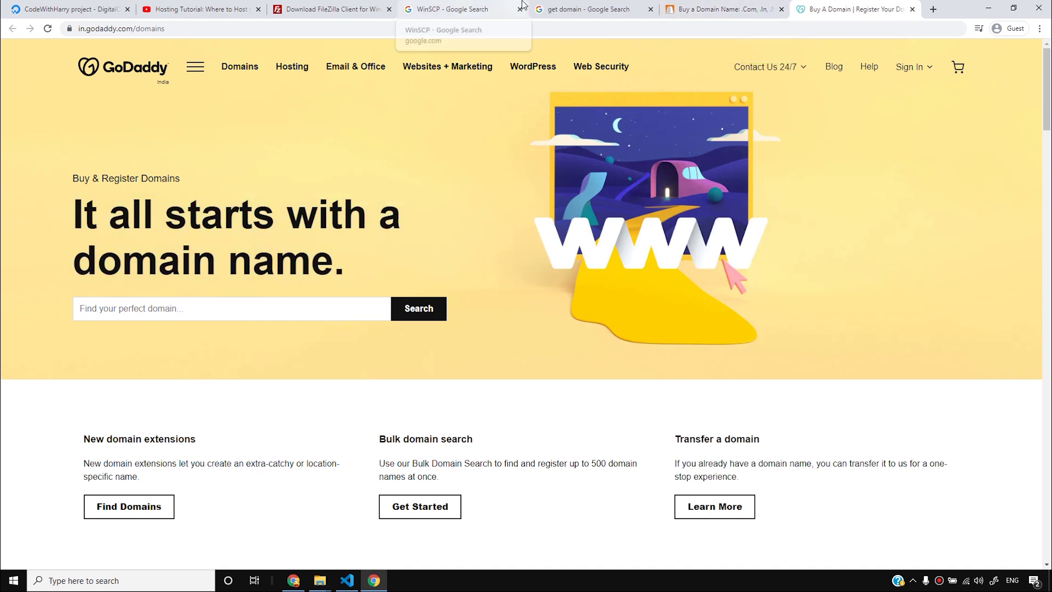
# - Check the DigitalOcean project's droplet page and the sign-in options on the GoDaddy domain page
pyautogui.click(60, 10)
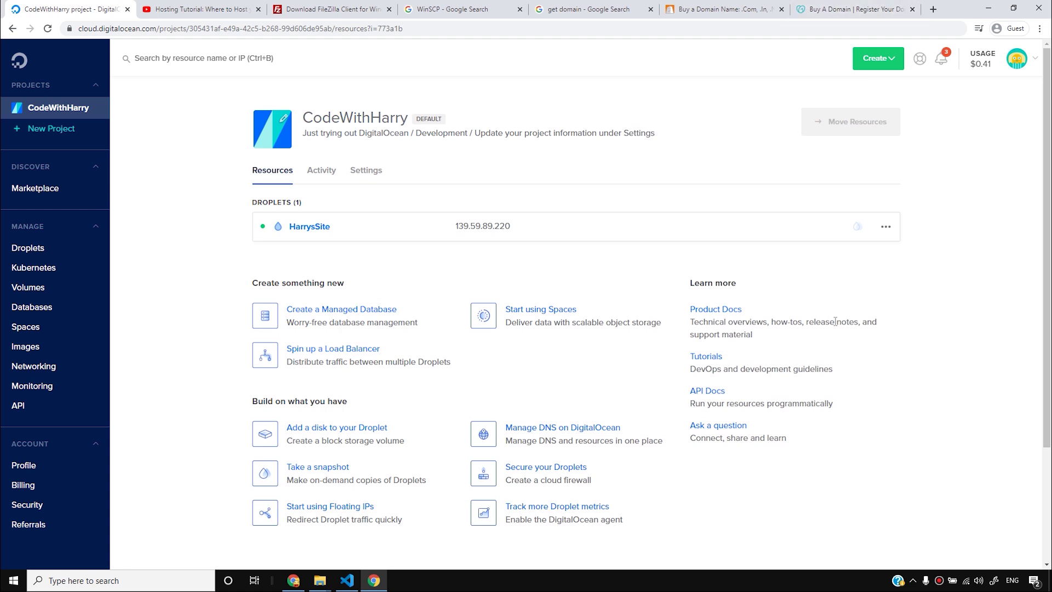
pyautogui.click(816, 6)
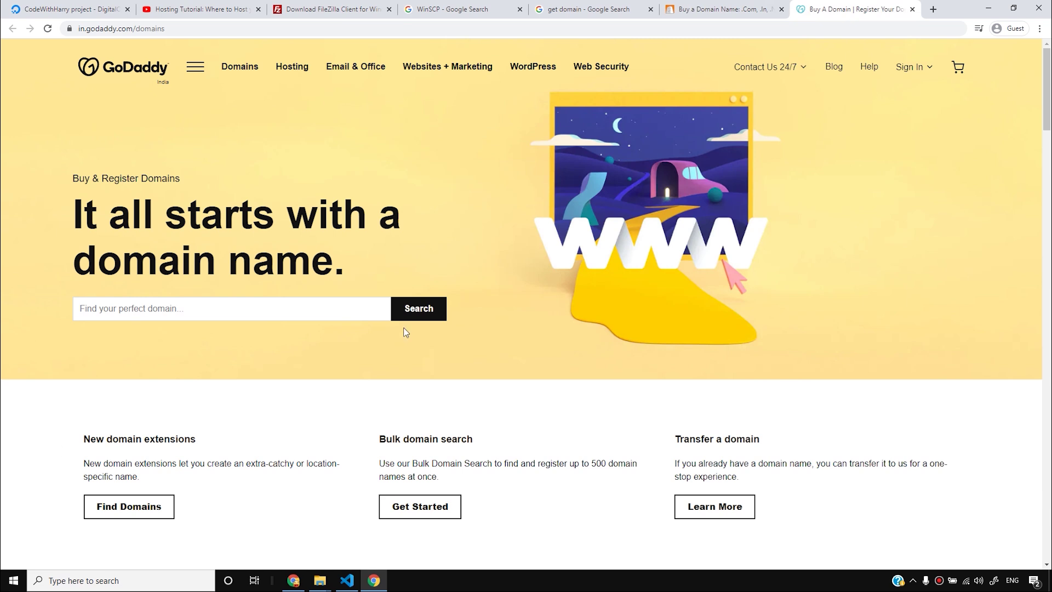
pyautogui.click(909, 67)
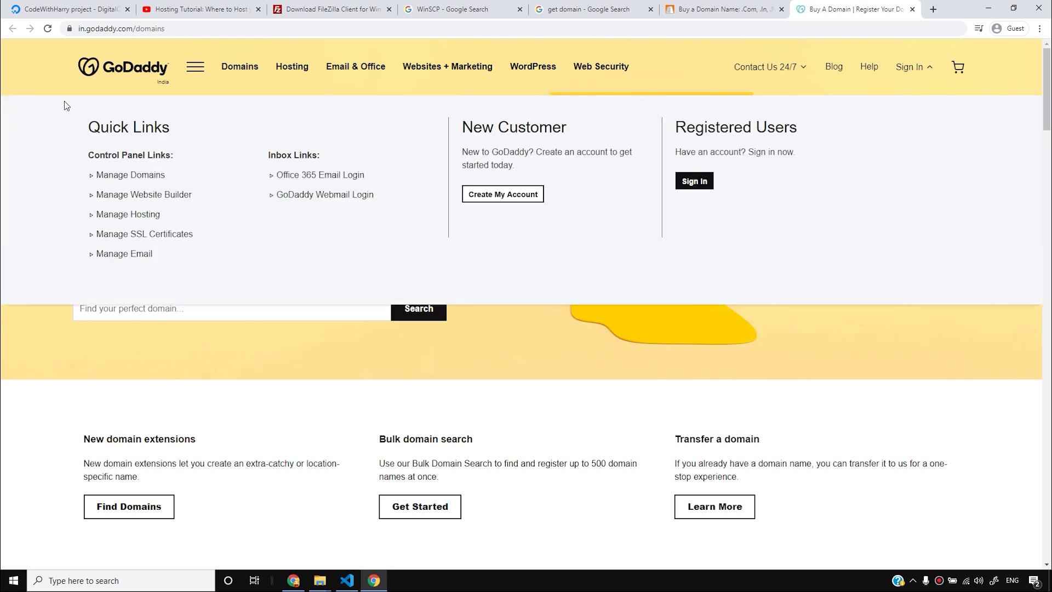
pyautogui.click(530, 357)
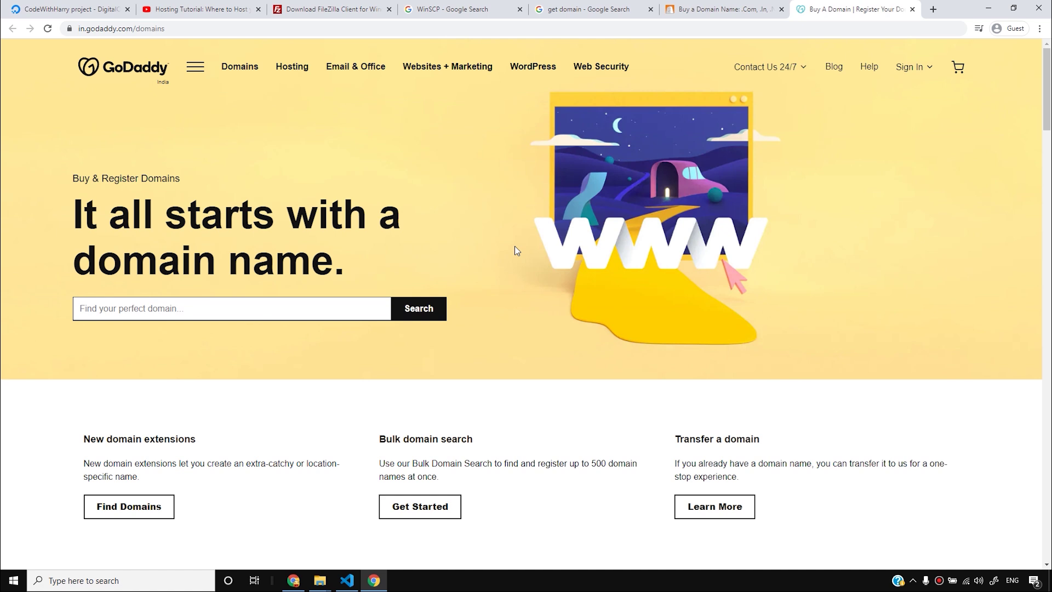
# - Search GoDaddy for the domain harrytutorialsexamples.in
pyautogui.write('harrytutorials')
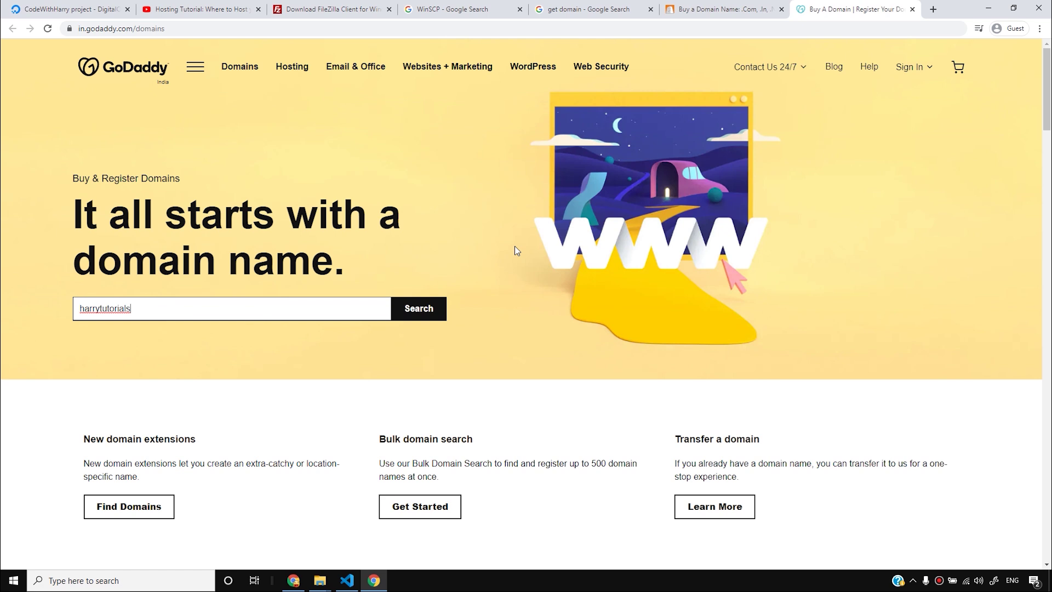
pyautogui.write('examples.colm')
pyautogui.press('BackSpace')
pyautogui.press('BackSpace')
pyautogui.press('BackSpace')
pyautogui.write('.in')
pyautogui.press('Return')
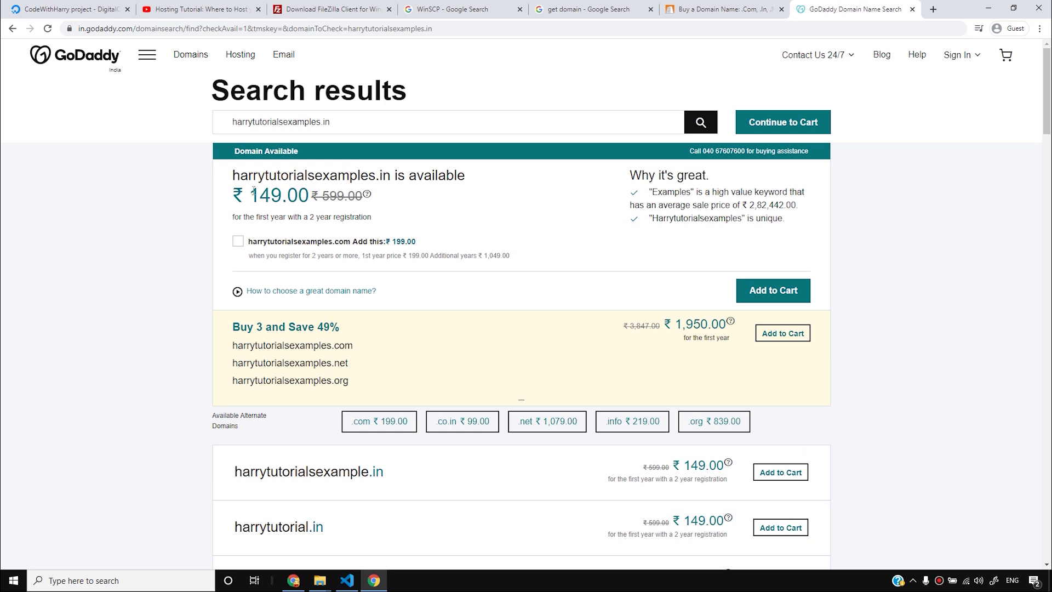
# - Highlight the price of harrytutorialsexamples.in, add the domain to the cart and continue to checkout
pyautogui.moveTo(253, 193); pyautogui.dragTo(299, 196)
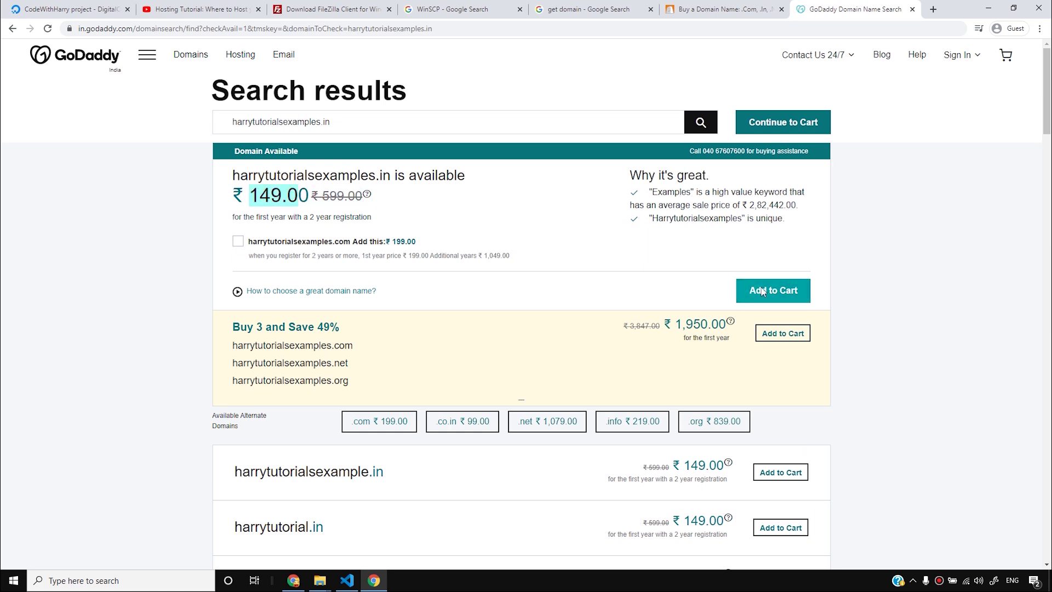
pyautogui.click(762, 291)
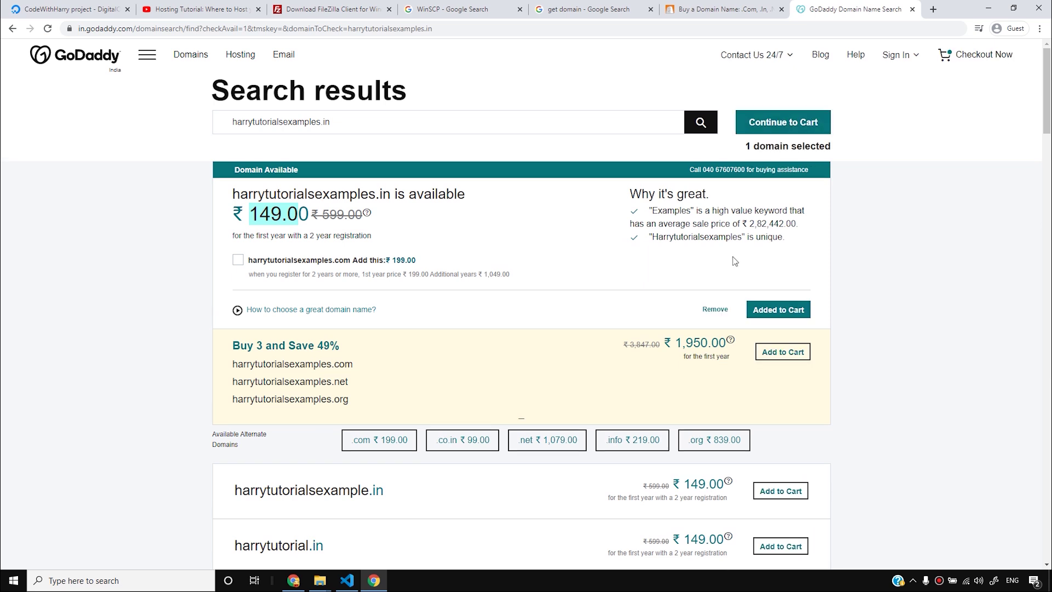
pyautogui.click(784, 127)
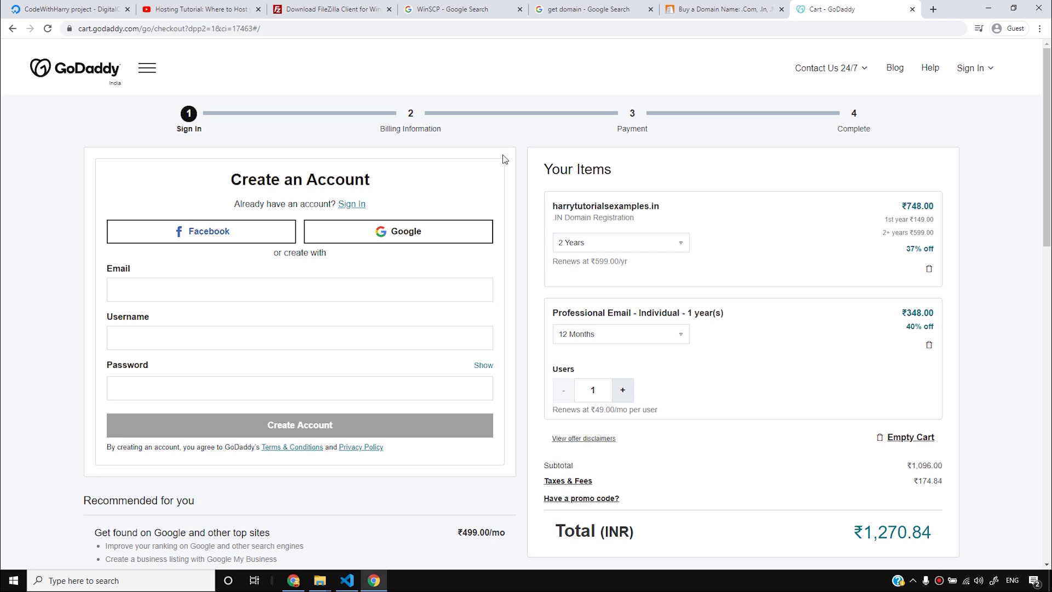
# - Remove the Professional Email item from the GoDaddy cart and set the domain registration period to 1 Year
pyautogui.click(597, 335)
pyautogui.click(603, 347)
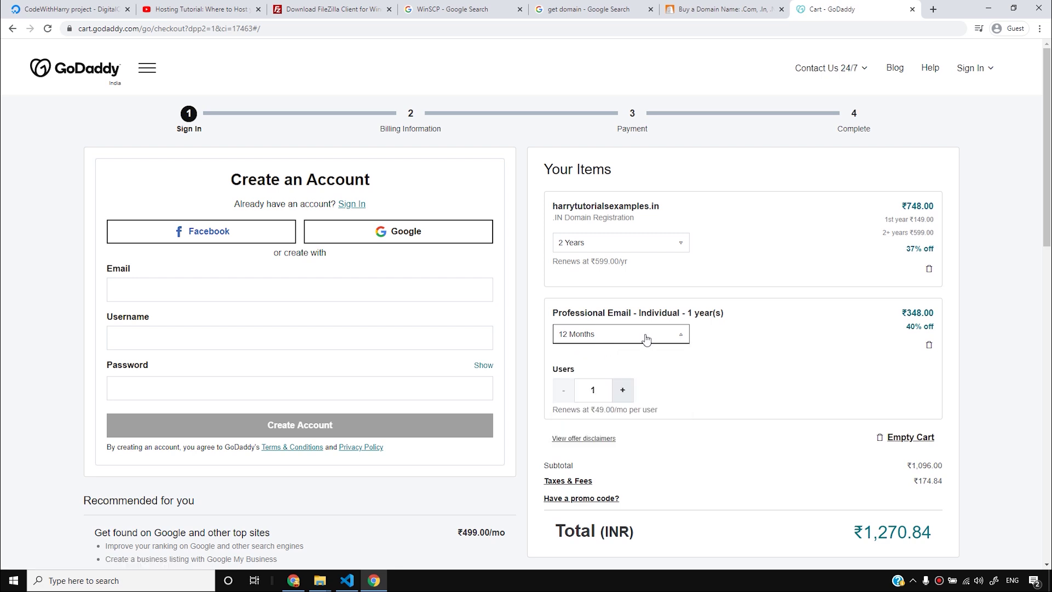
pyautogui.click(929, 345)
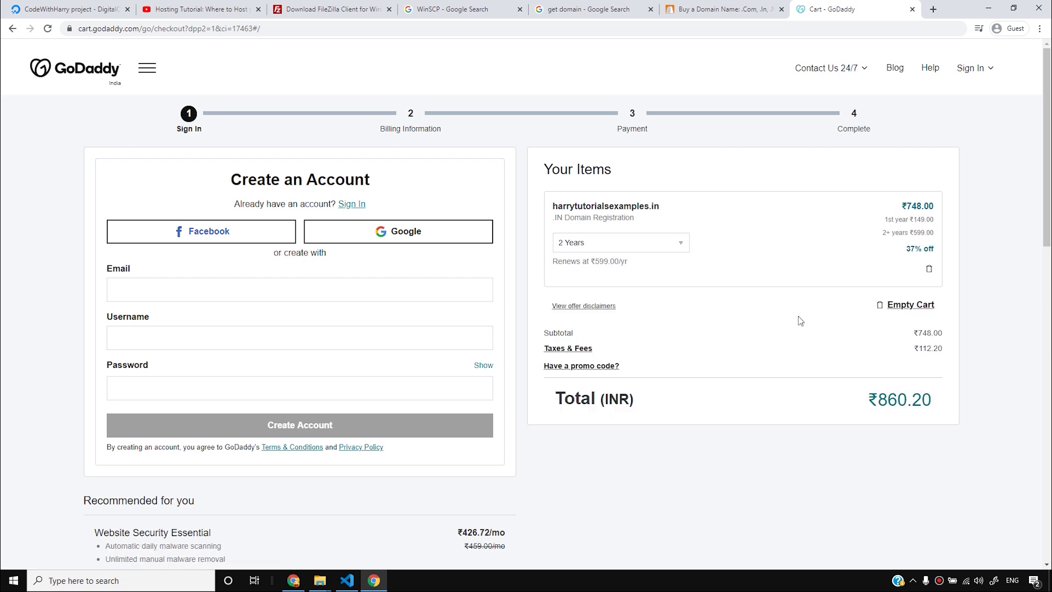
pyautogui.click(632, 243)
pyautogui.click(634, 242)
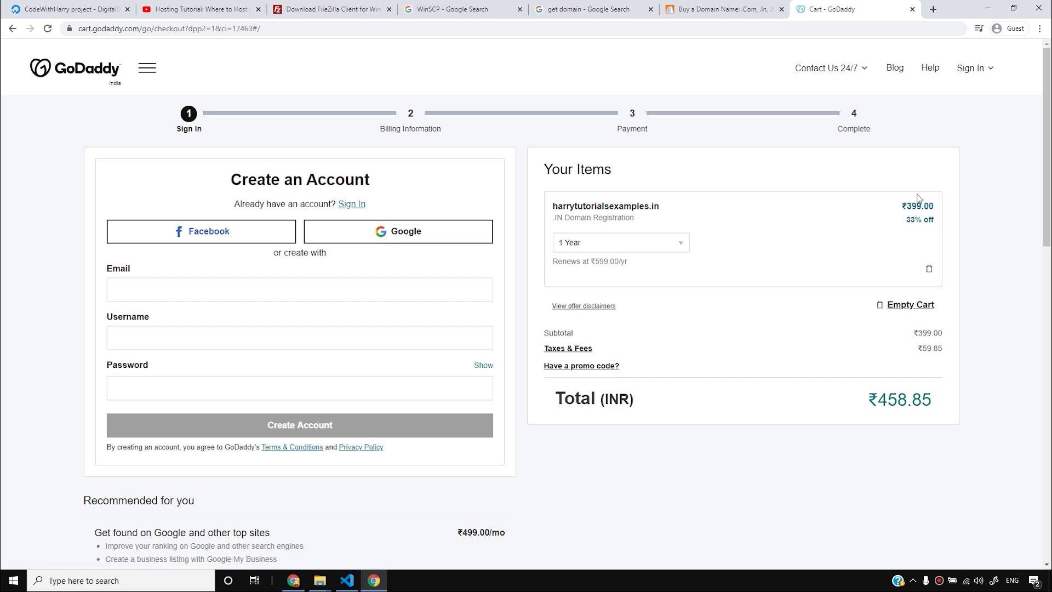
# - Highlight the domain's discounted price and the order total in the GoDaddy cart
pyautogui.moveTo(906, 205); pyautogui.dragTo(925, 219)
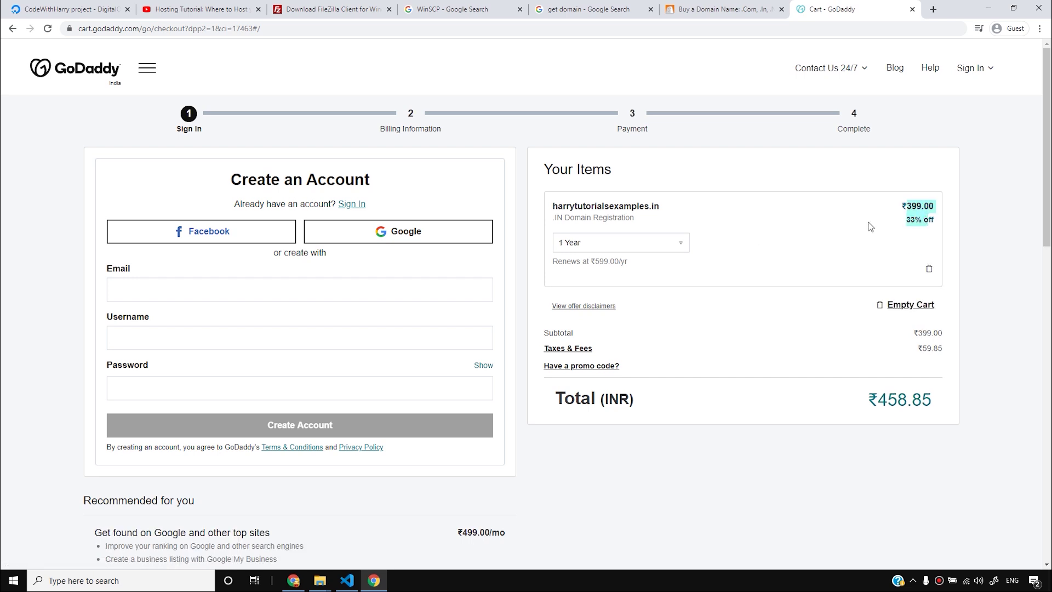
pyautogui.click(734, 200)
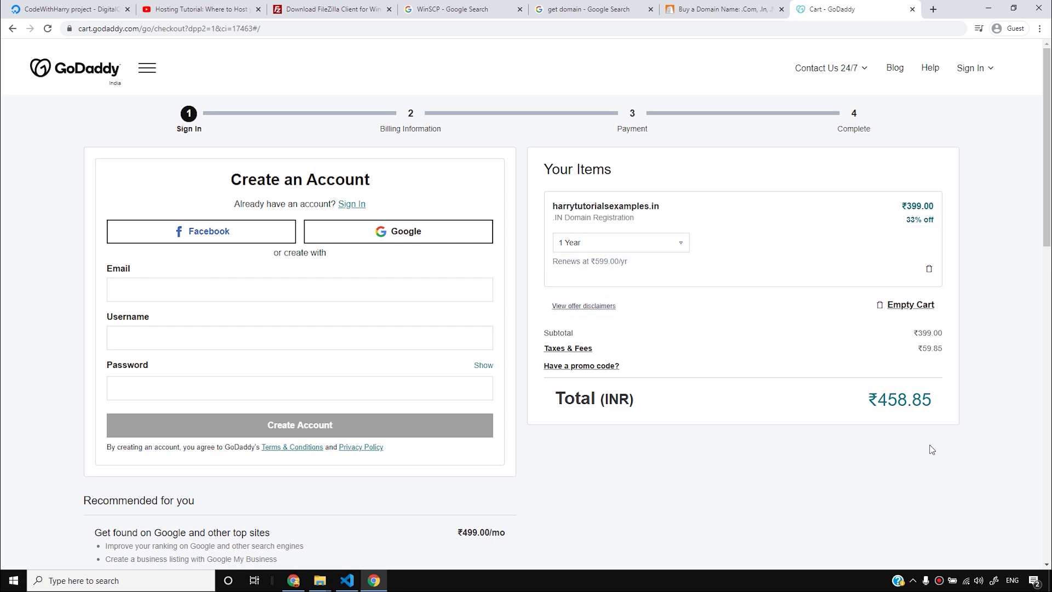
pyautogui.moveTo(865, 402); pyautogui.dragTo(930, 401)
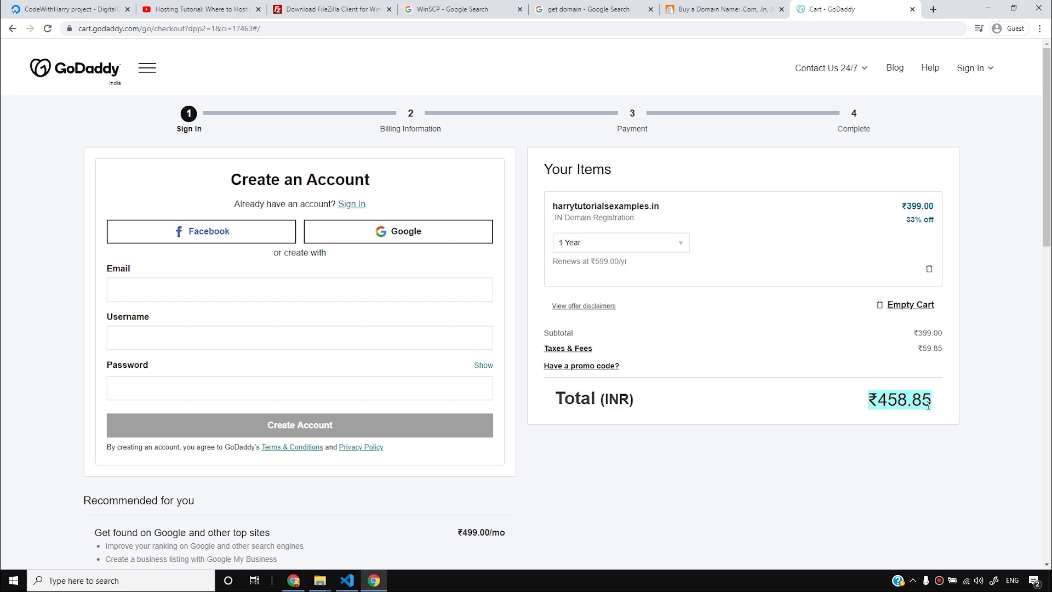
# - View and dismiss the promo code form in the GoDaddy cart, and open the GoDaddy account sign-in page
pyautogui.click(614, 366)
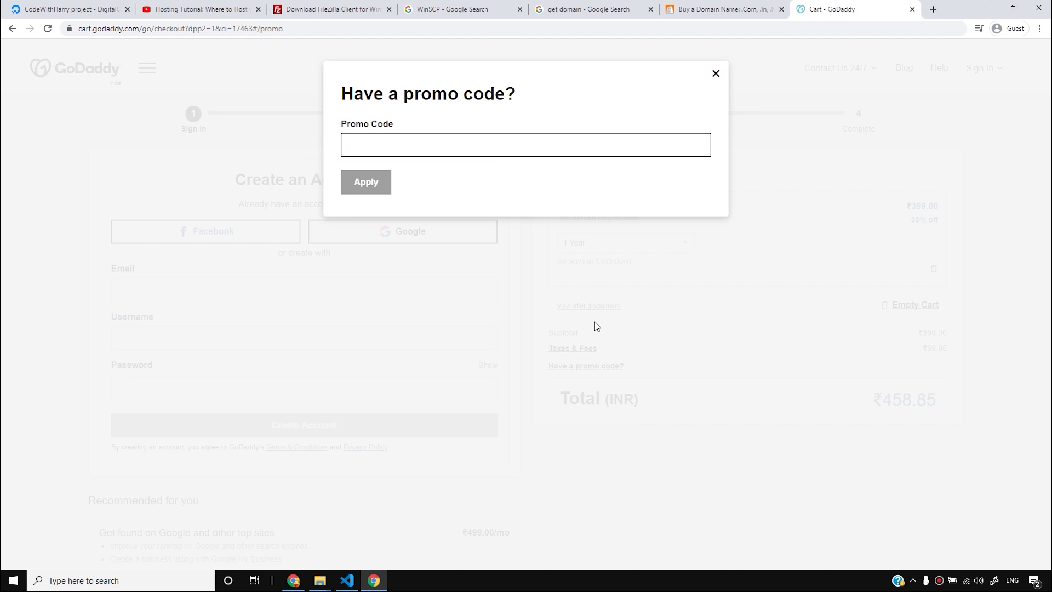
pyautogui.click(715, 75)
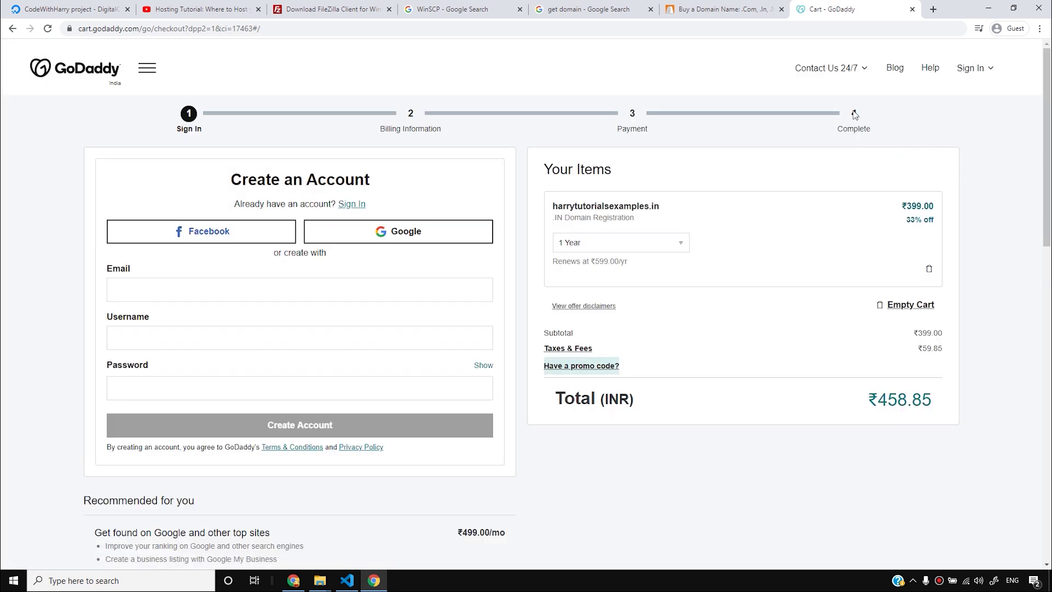
pyautogui.click(967, 72)
pyautogui.click(708, 189)
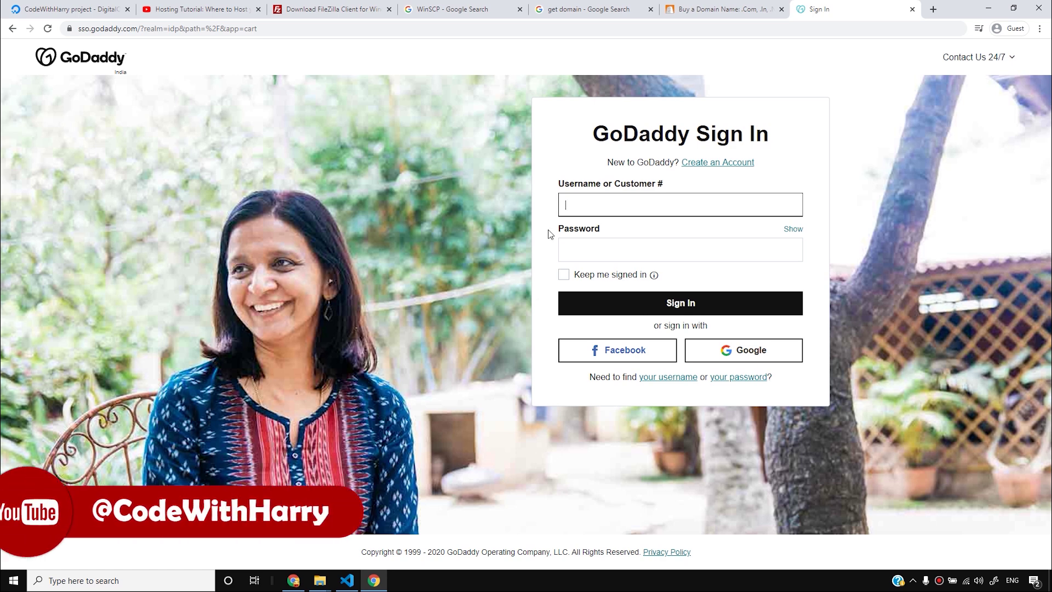
# - Return to the CodeWithHarry project on DigitalOcean and locate the IP address of the HarrysSite droplet
pyautogui.click(81, 6)
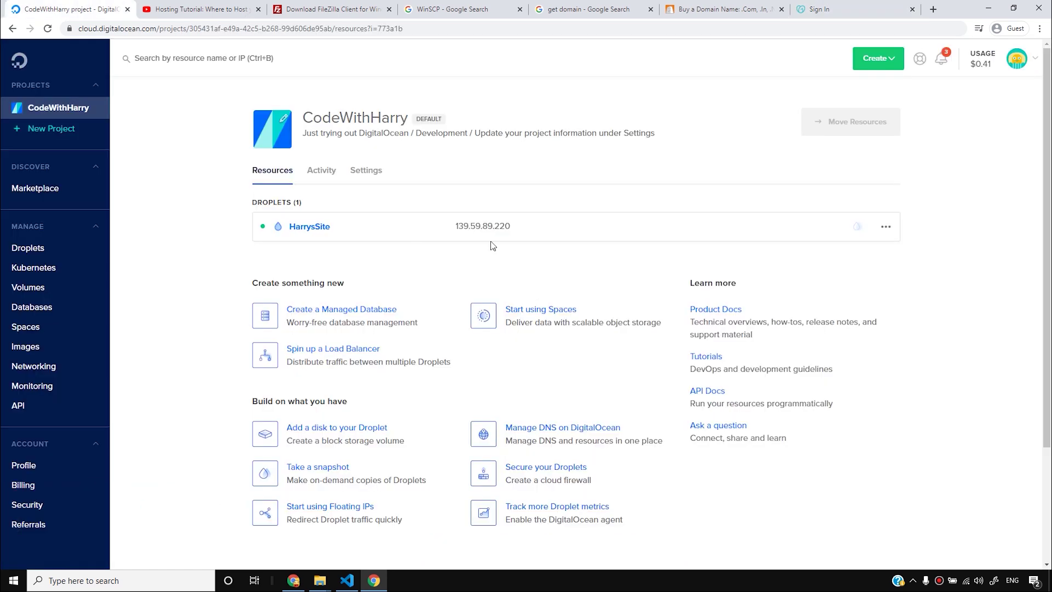
pyautogui.click(515, 226)
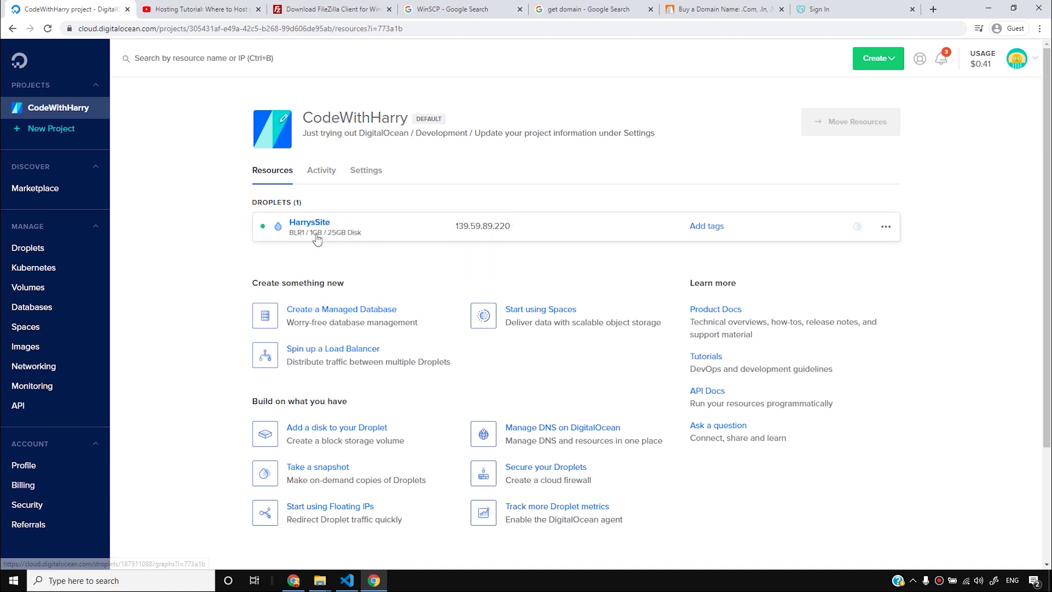
pyautogui.moveTo(482, 229)
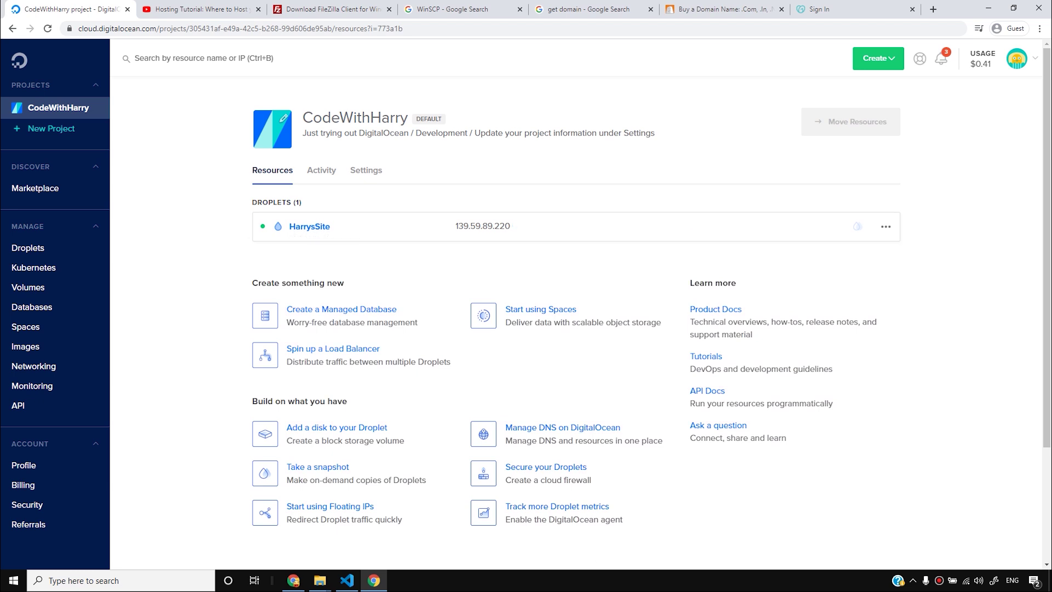
# - Switch to GoDaddy's DNS Management page for programmingwithharry.com and point out the type and name of the A record for @
pyautogui.hotkey('alt', 'Tab')
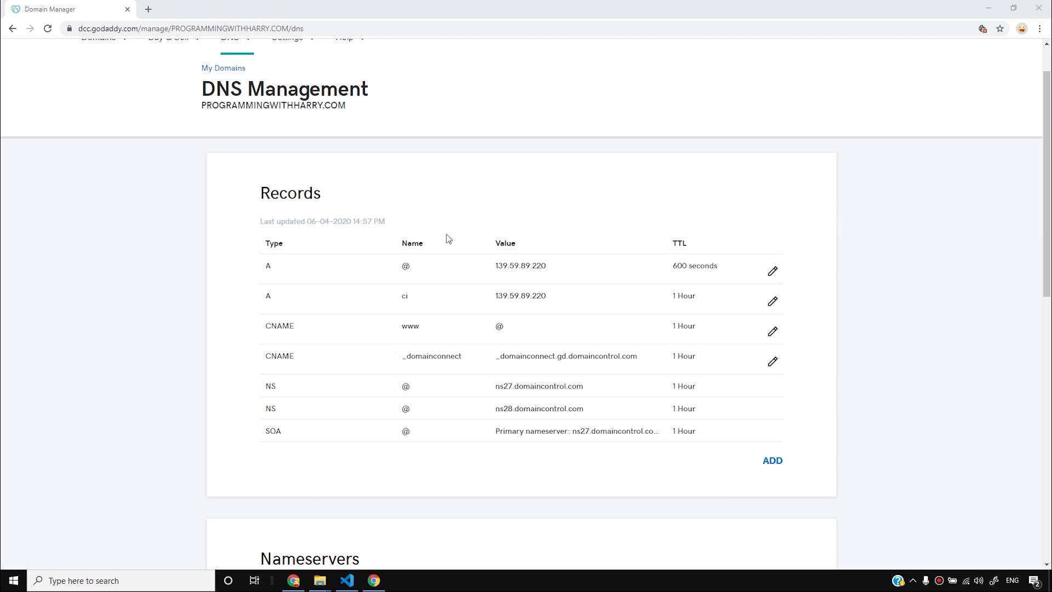
pyautogui.moveTo(262, 270); pyautogui.dragTo(282, 277)
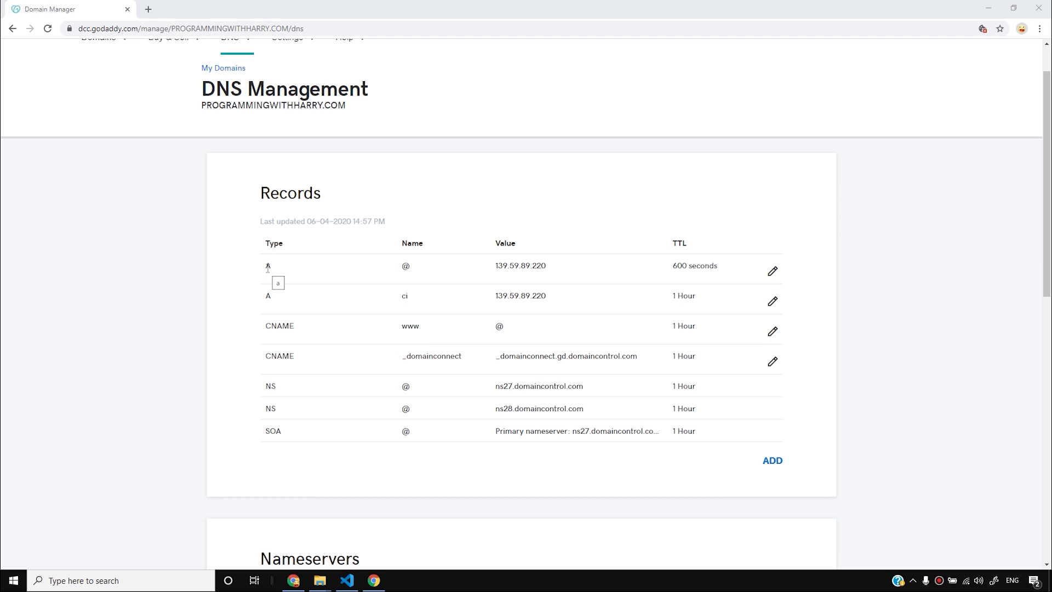
pyautogui.doubleClick(408, 268)
pyautogui.click(410, 269)
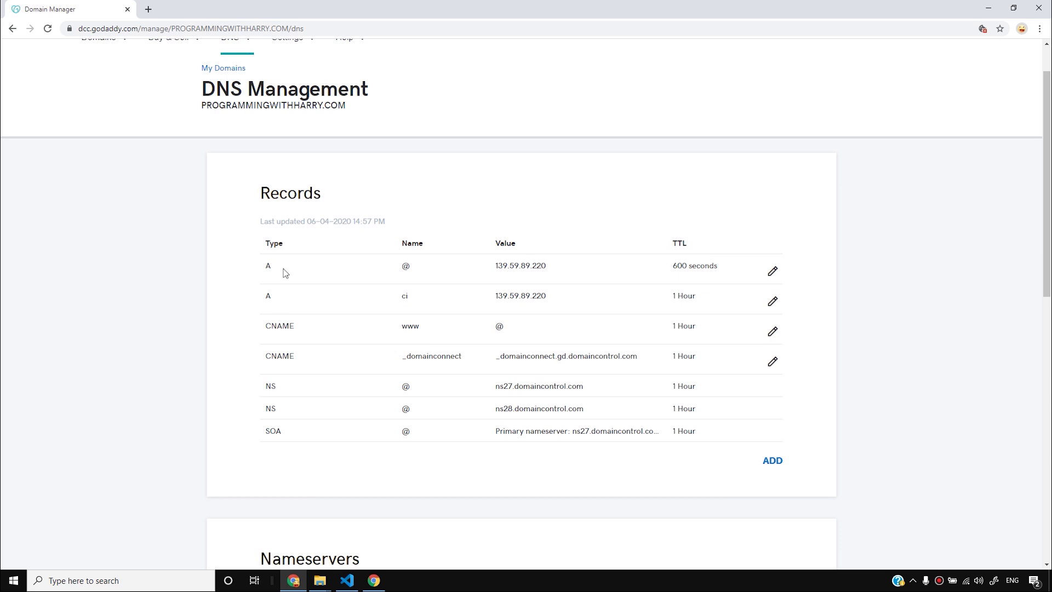
# - Open the A record for @ for editing, highlight its Points to address and cancel without saving
pyautogui.click(773, 273)
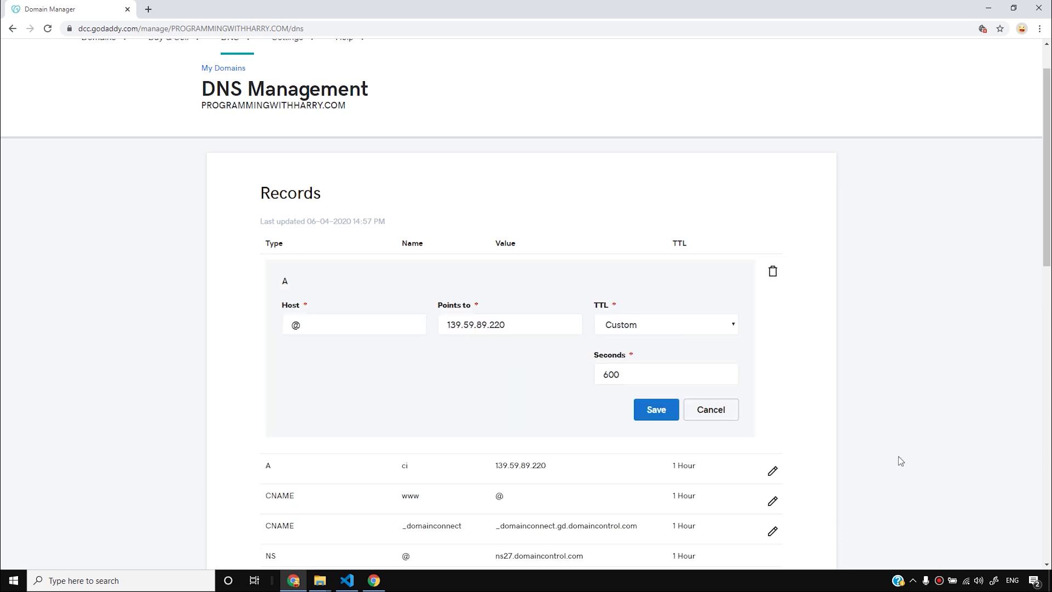
pyautogui.moveTo(527, 325); pyautogui.dragTo(385, 326)
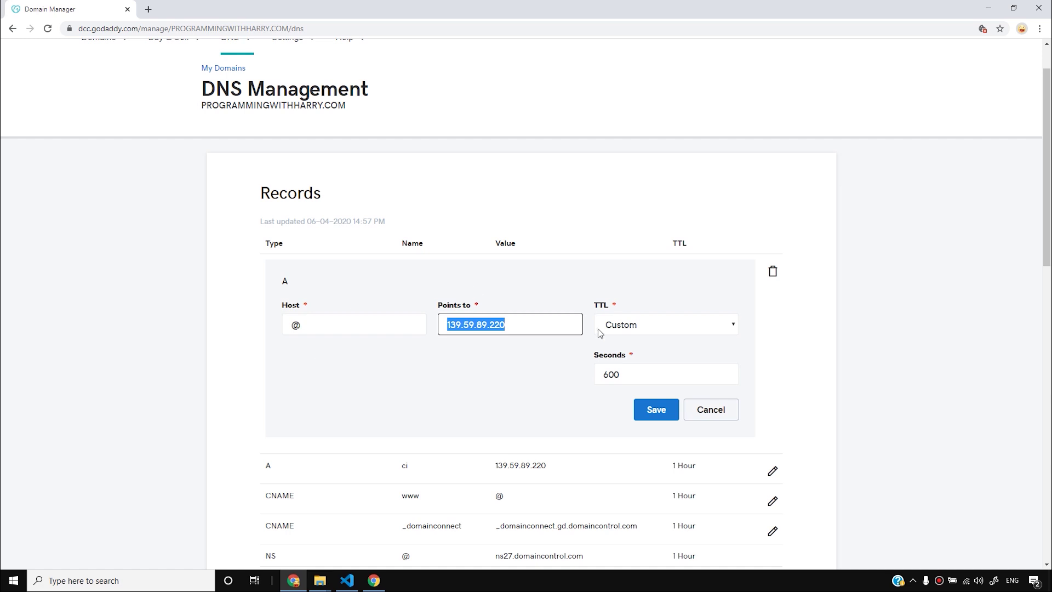
pyautogui.click(714, 411)
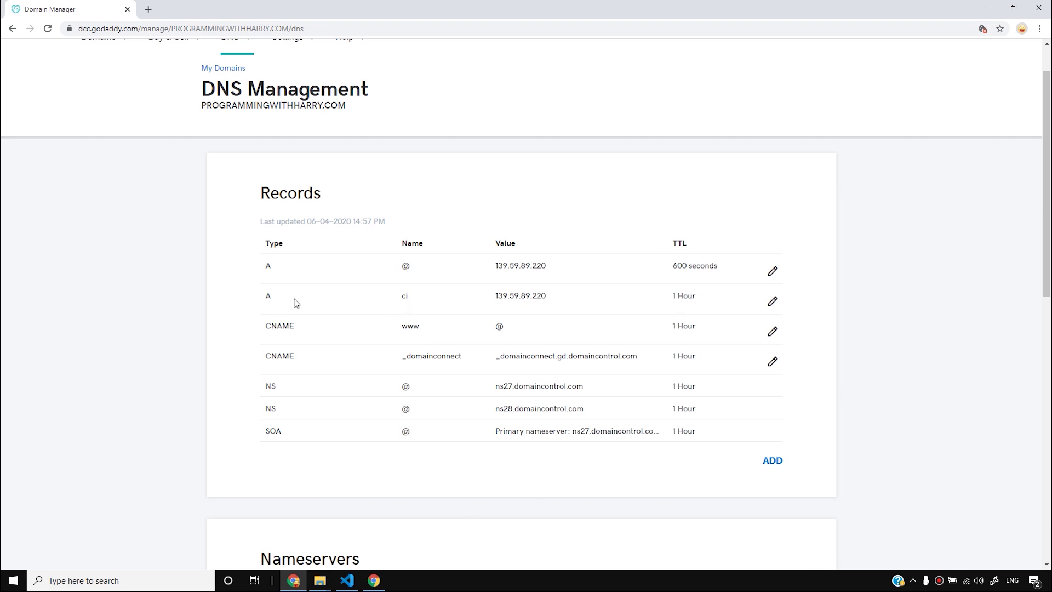
# - Highlight the A record for ci and the other DNS records in the Records list, and clear the selection
pyautogui.moveTo(265, 296); pyautogui.dragTo(814, 301)
pyautogui.click(1013, 302)
pyautogui.moveTo(265, 296); pyautogui.dragTo(698, 297)
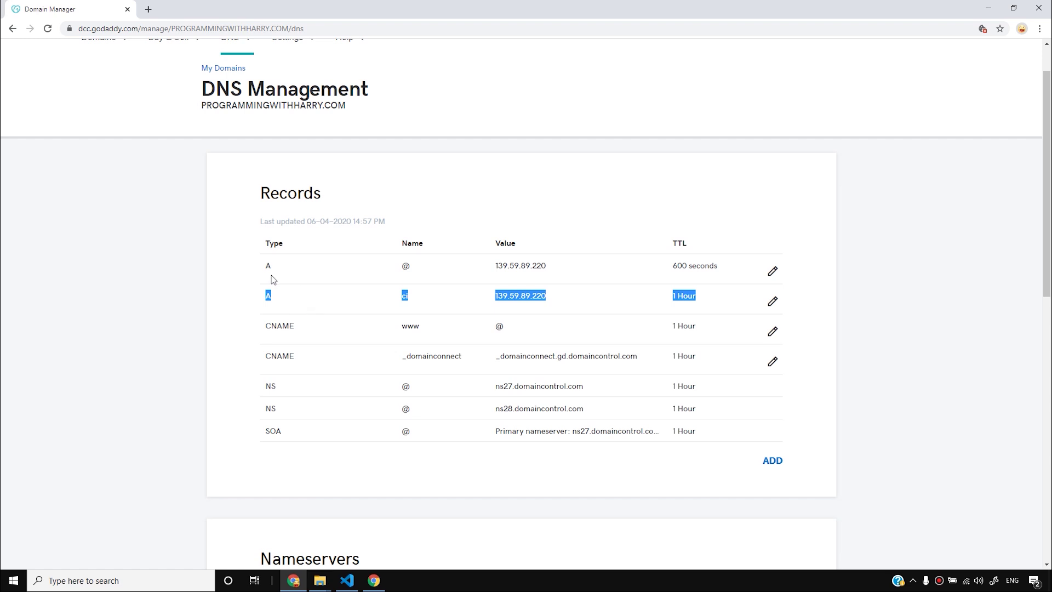
pyautogui.moveTo(266, 267); pyautogui.dragTo(908, 444)
pyautogui.click(903, 428)
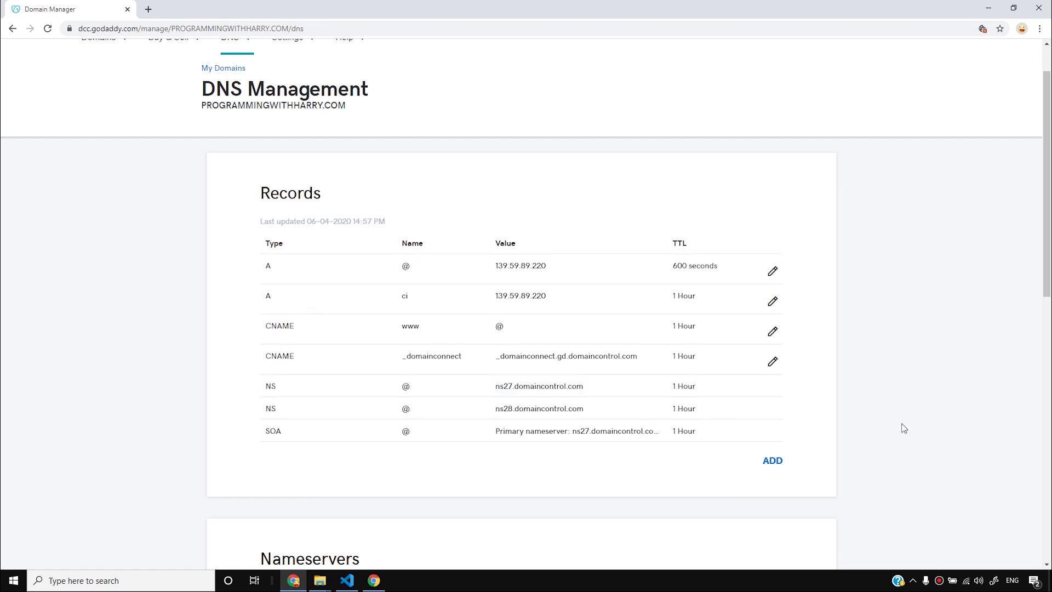
# - View the editable fields of the A record for @ again and review the Nameservers section of the DNS page
pyautogui.click(772, 270)
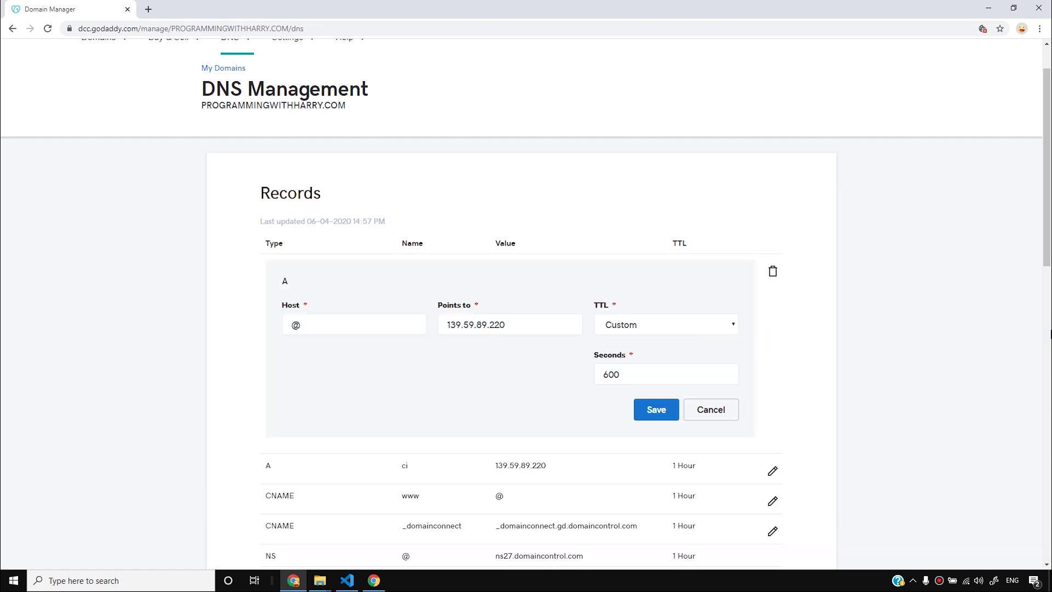
pyautogui.scroll(-6, 840, 327)
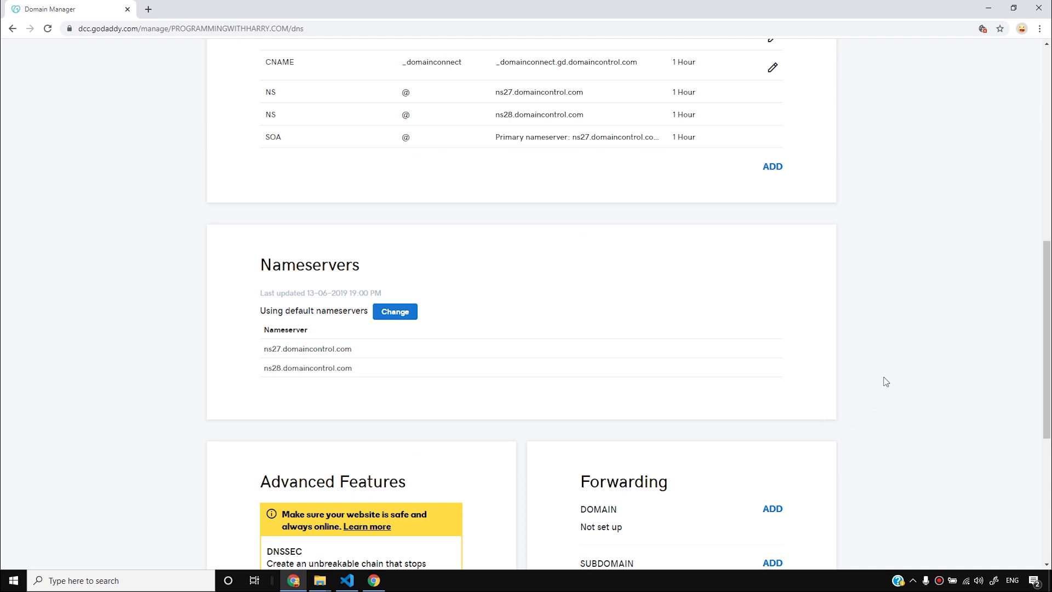
pyautogui.scroll(3, 884, 380)
pyautogui.scroll(1, 885, 382)
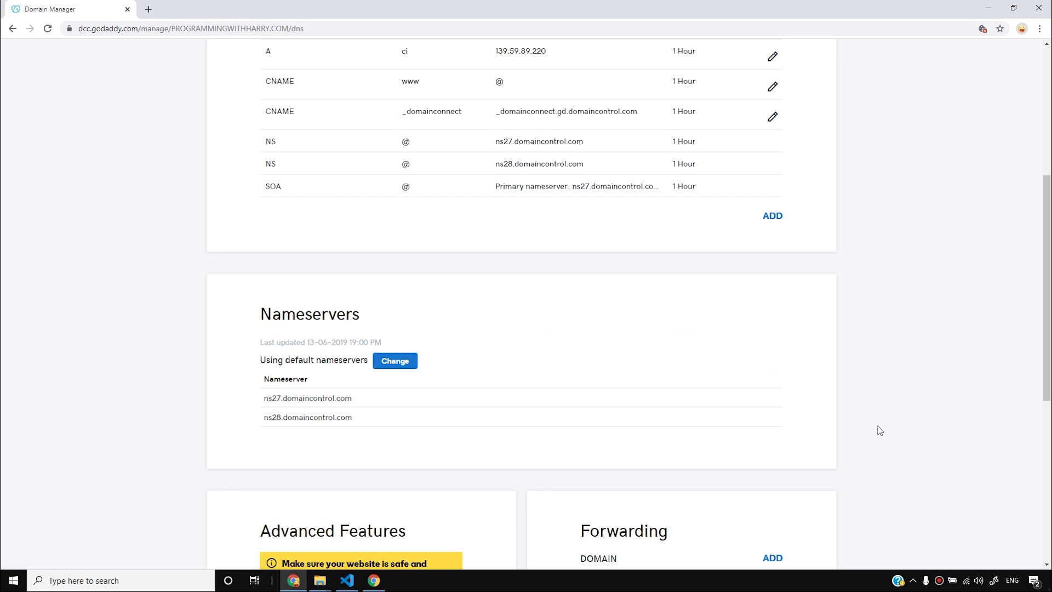
pyautogui.scroll(1, 878, 428)
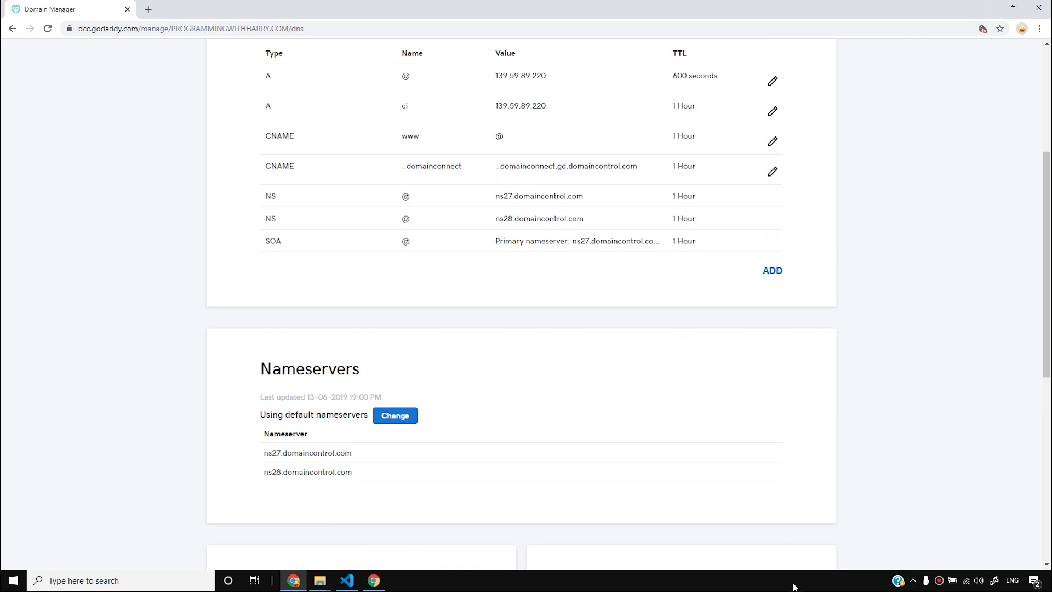
# - Switch to the guest browser window and load programmingwithharry.com in a new tab
pyautogui.hotkey('alt', 'Tab')
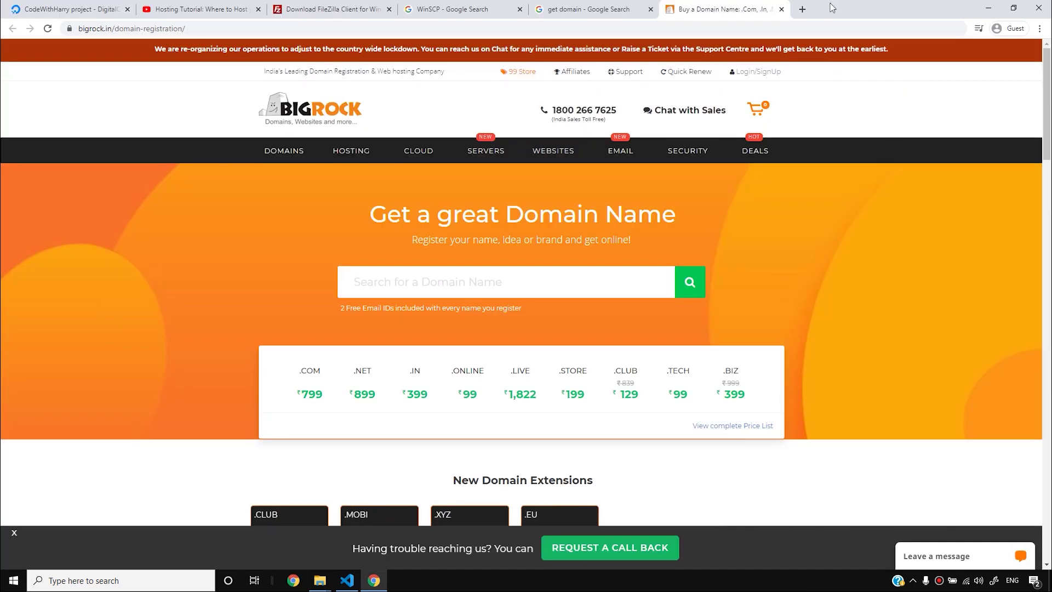
pyautogui.click(802, 10)
pyautogui.write('pro')
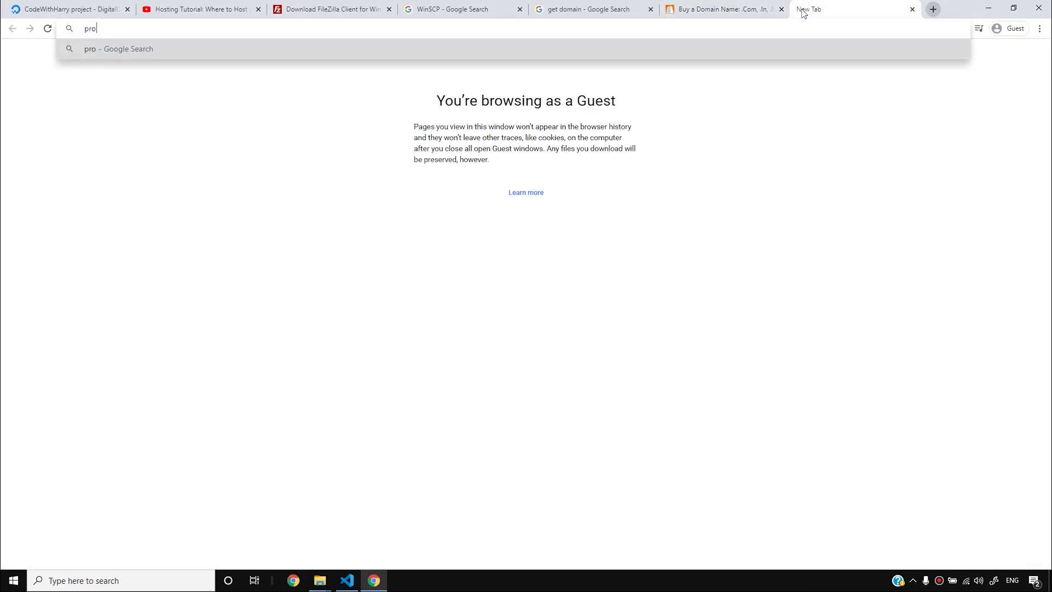
pyautogui.write('grammingwithharry.com')
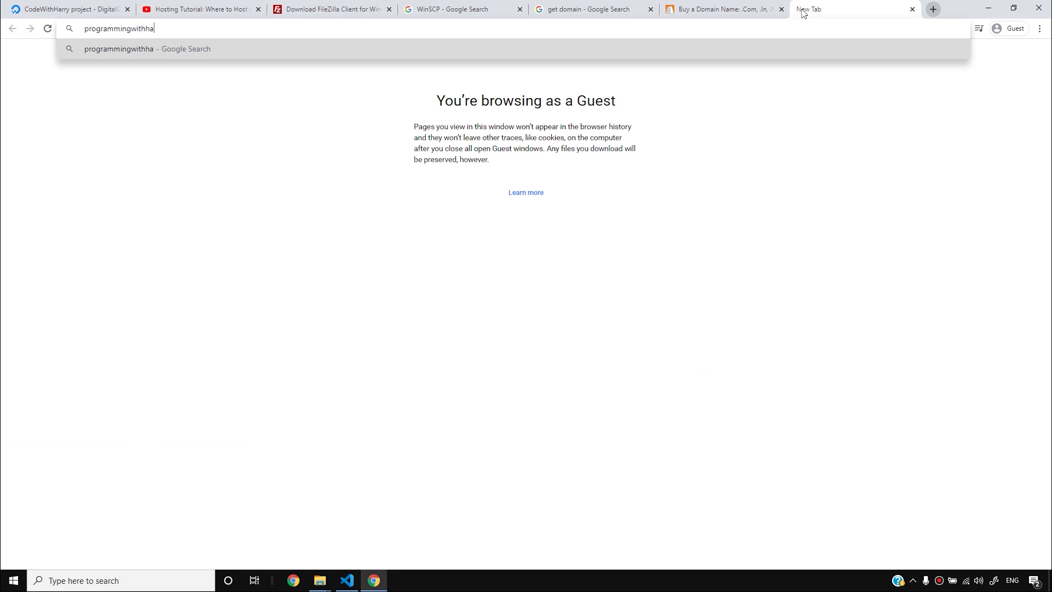
pyautogui.press('Return')
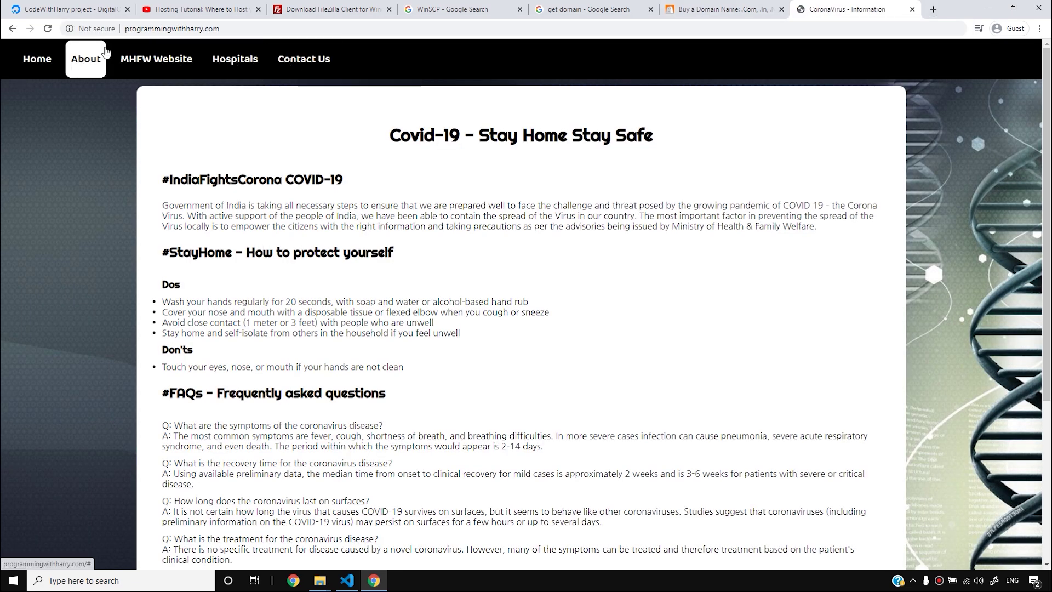
# - Look through the hosted Covid-19 page and try its Hospitals navigation link
pyautogui.moveTo(200, 104); pyautogui.dragTo(548, 235)
pyautogui.click(611, 406)
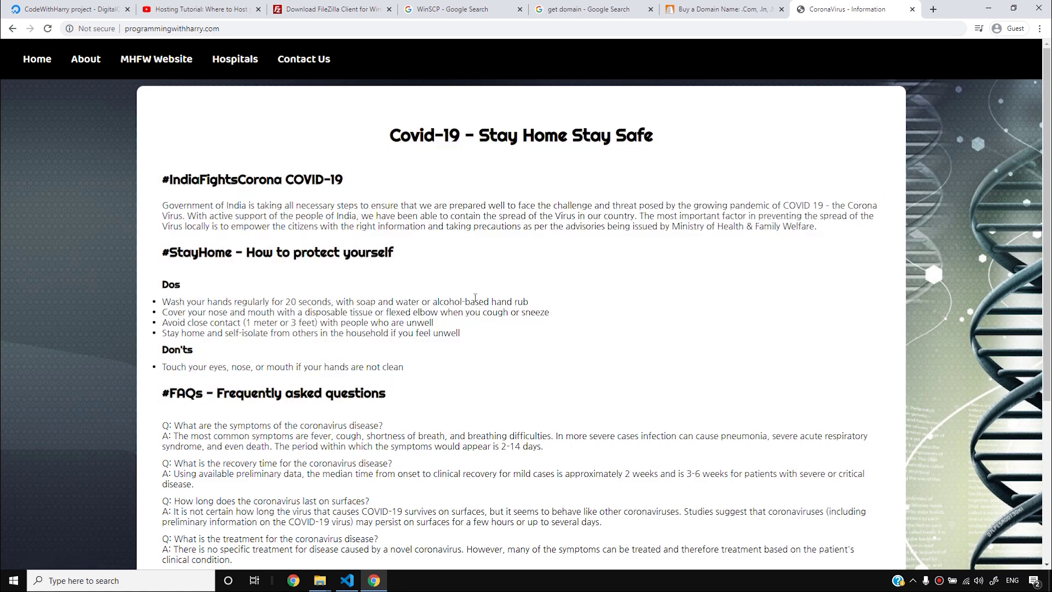
pyautogui.scroll(-4, 547, 356)
pyautogui.scroll(4, 500, 323)
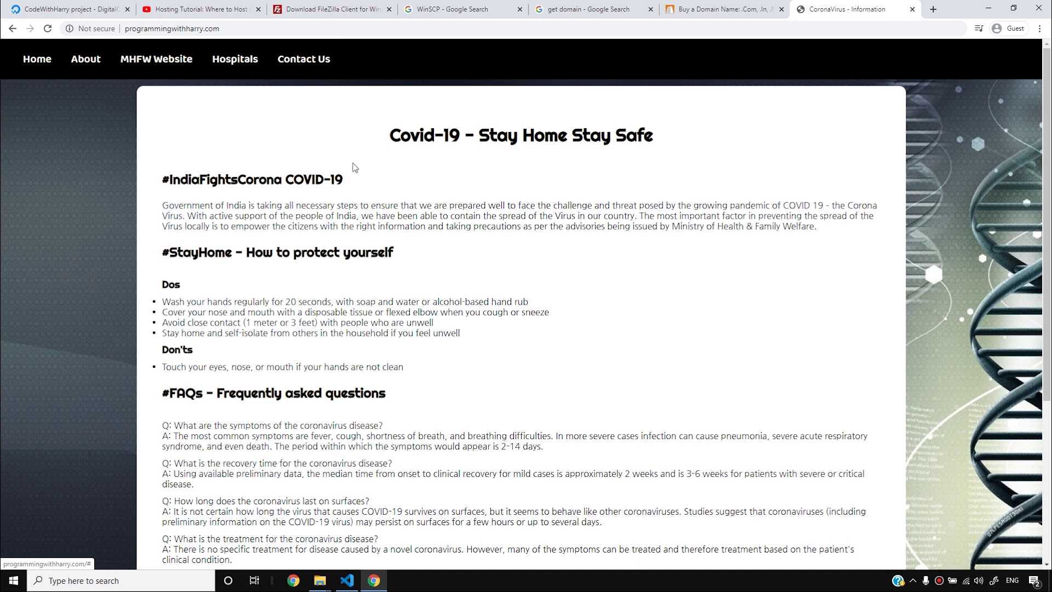
pyautogui.click(234, 59)
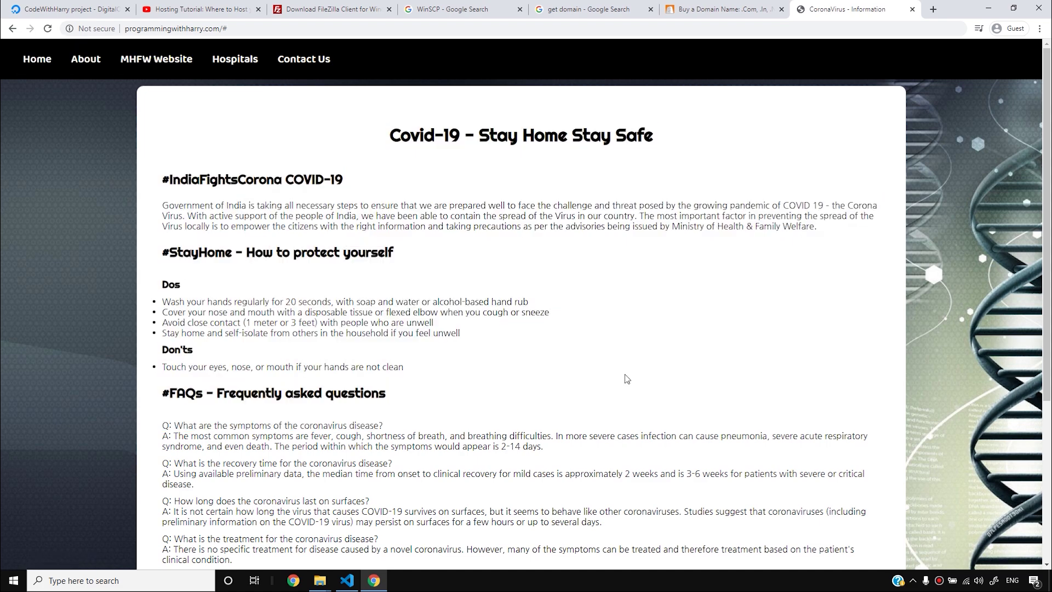
pyautogui.scroll(-3, 625, 375)
pyautogui.scroll(3, 624, 374)
# - Return to the hosting tutorial video on YouTube, open its Web Development Tutorials playlist in a new tab and browse the video list
pyautogui.click(642, 7)
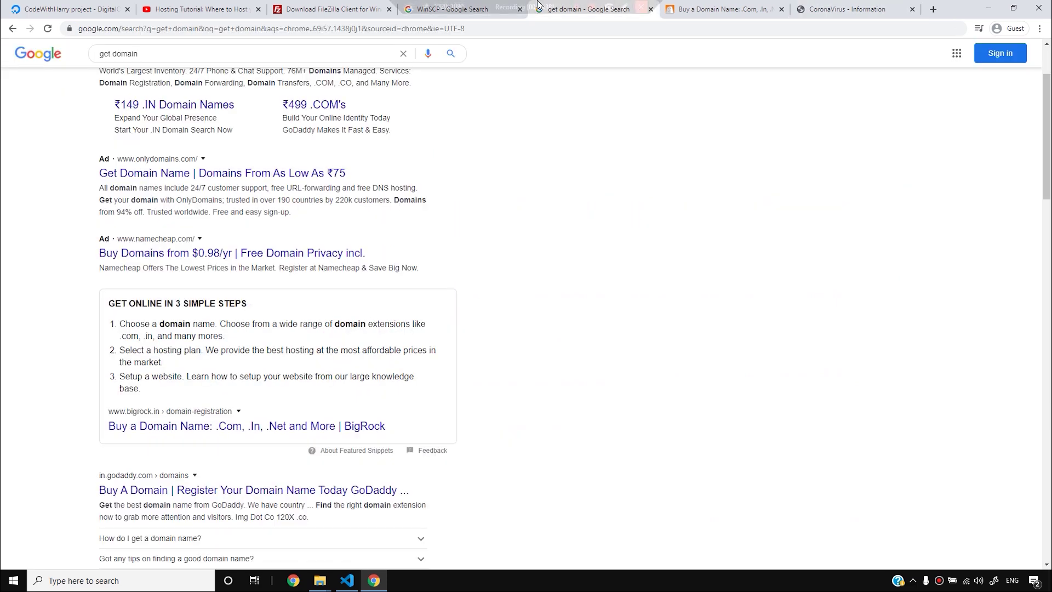
pyautogui.click(272, 6)
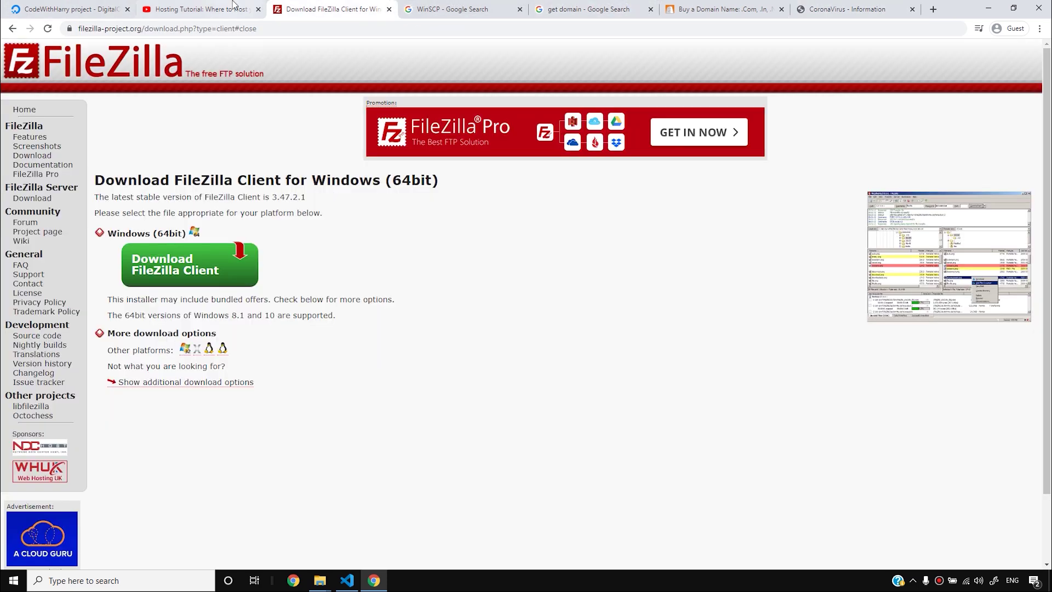
pyautogui.click(233, 8)
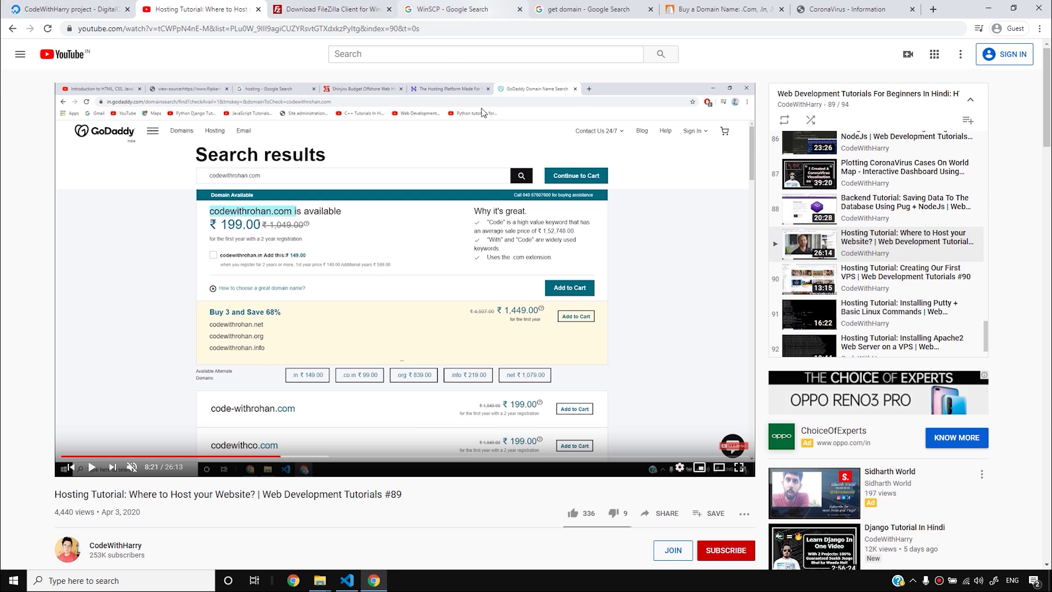
pyautogui.middleClick(845, 98)
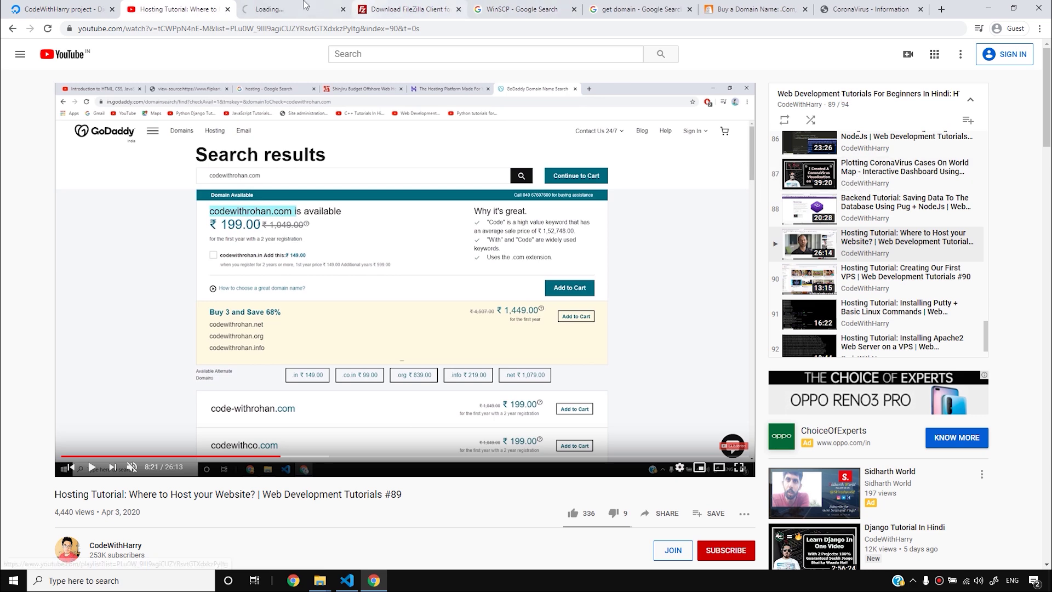
pyautogui.hotkey('ctrl', 'Tab')
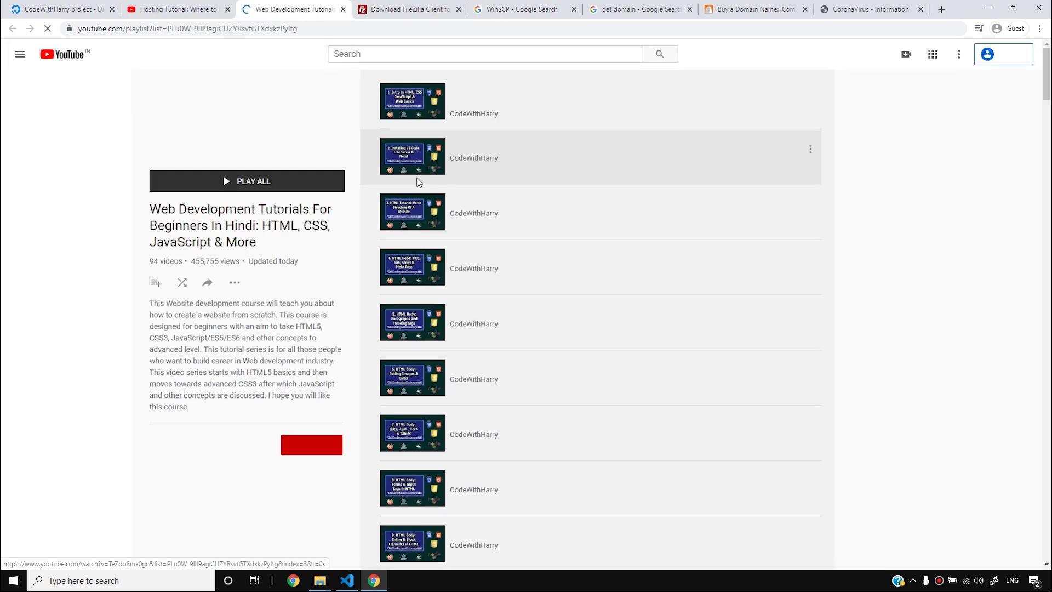
pyautogui.scroll(-20, 183, 483)
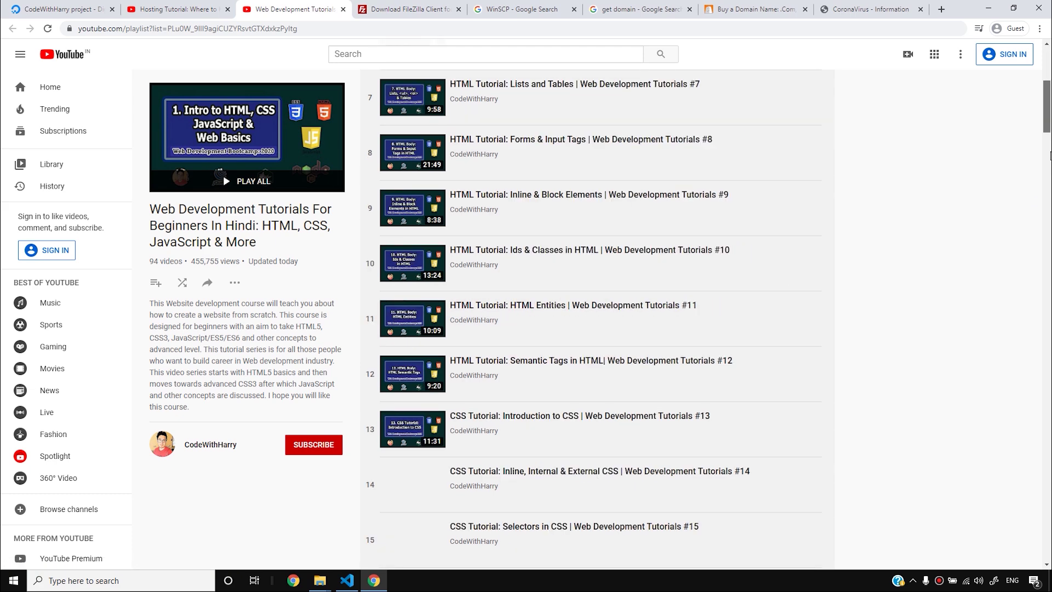